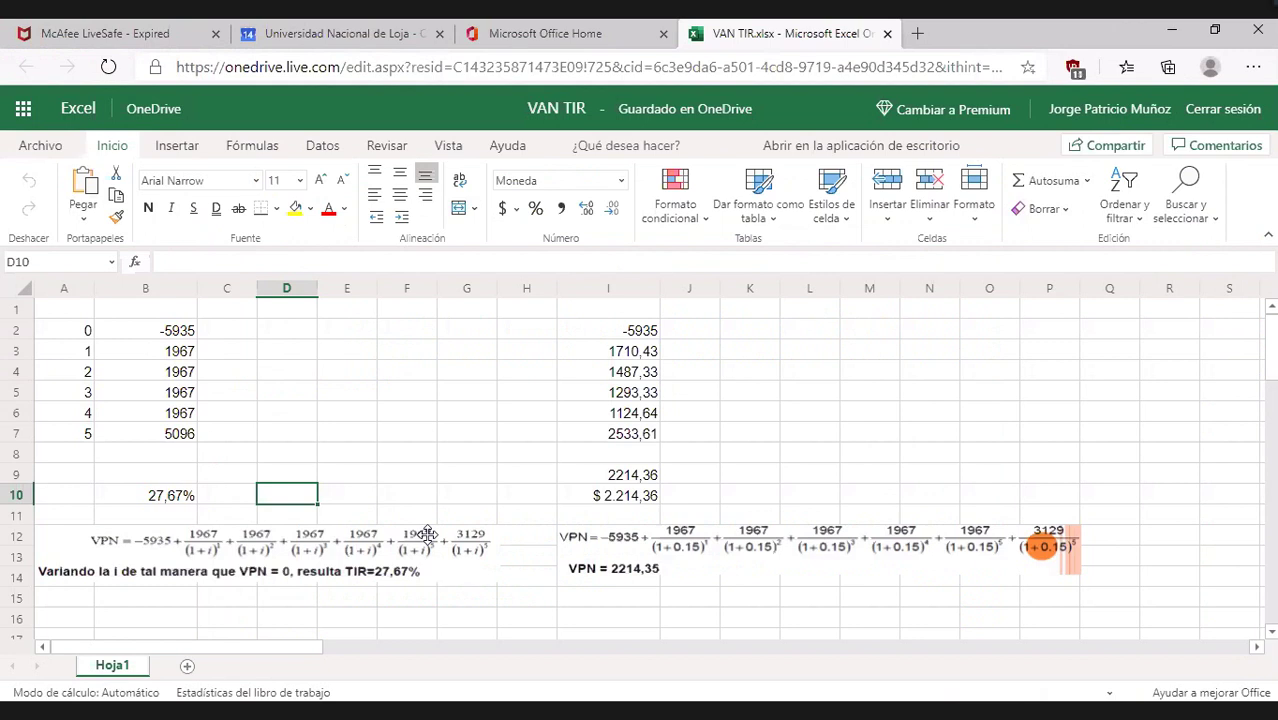
Inspect the VNA formula in cell I10 and the sum formula in cell I9
left_click(433, 517)
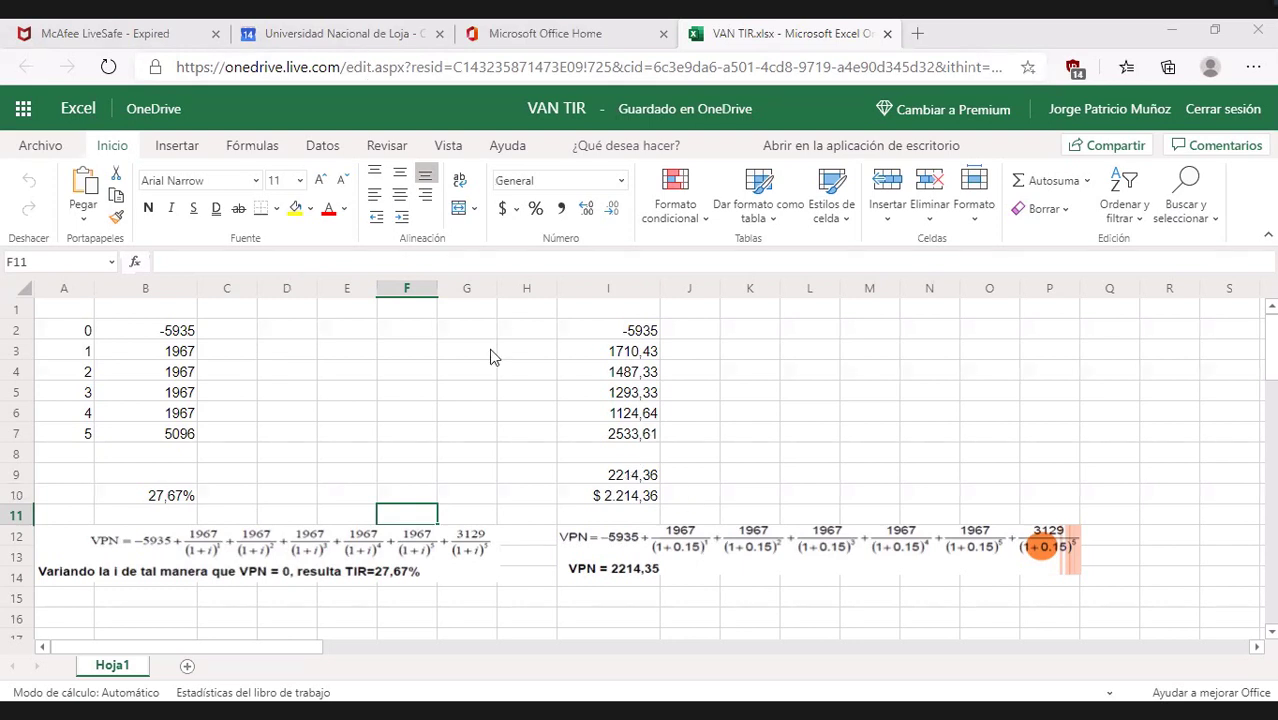
left_click(677, 481)
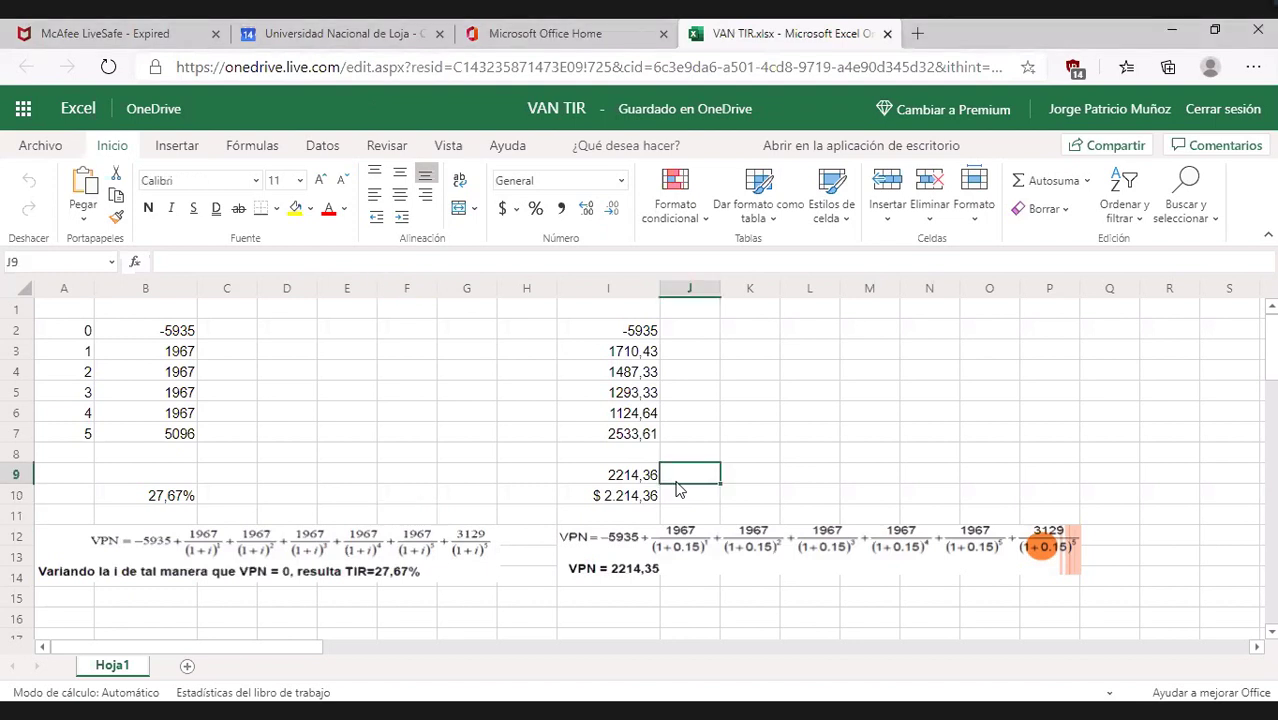
double_click(630, 500)
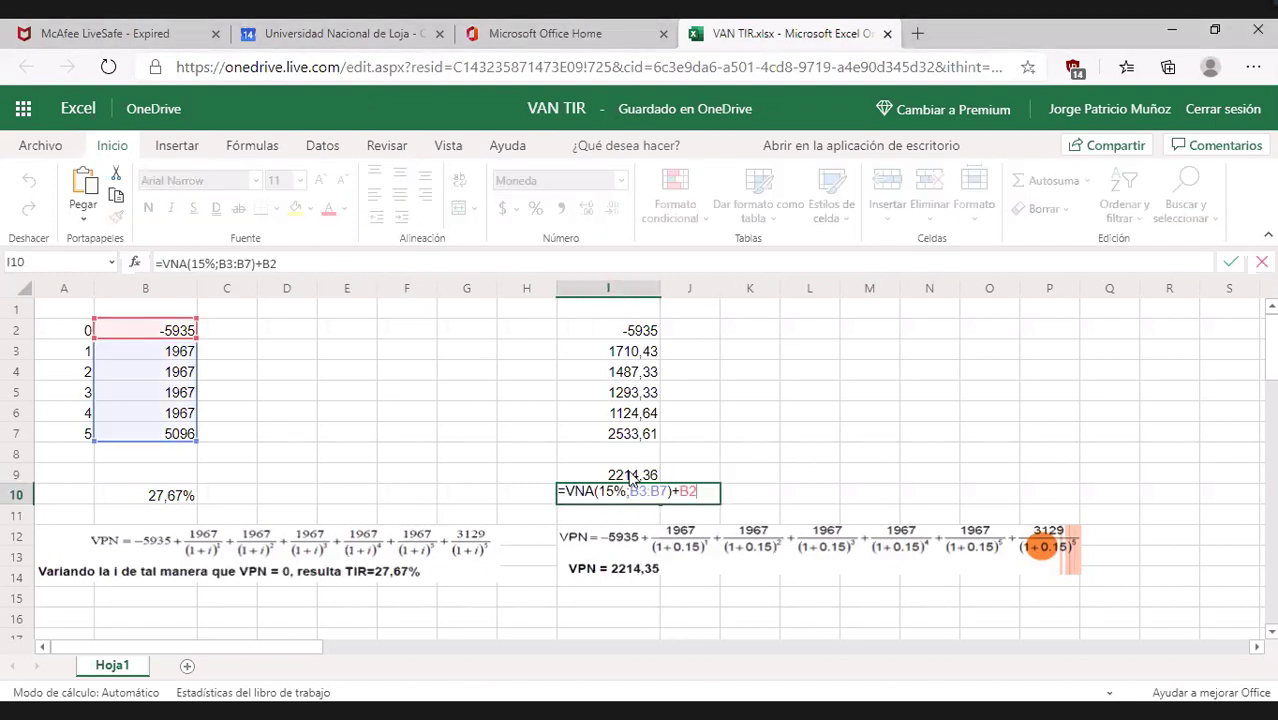
left_click(631, 479)
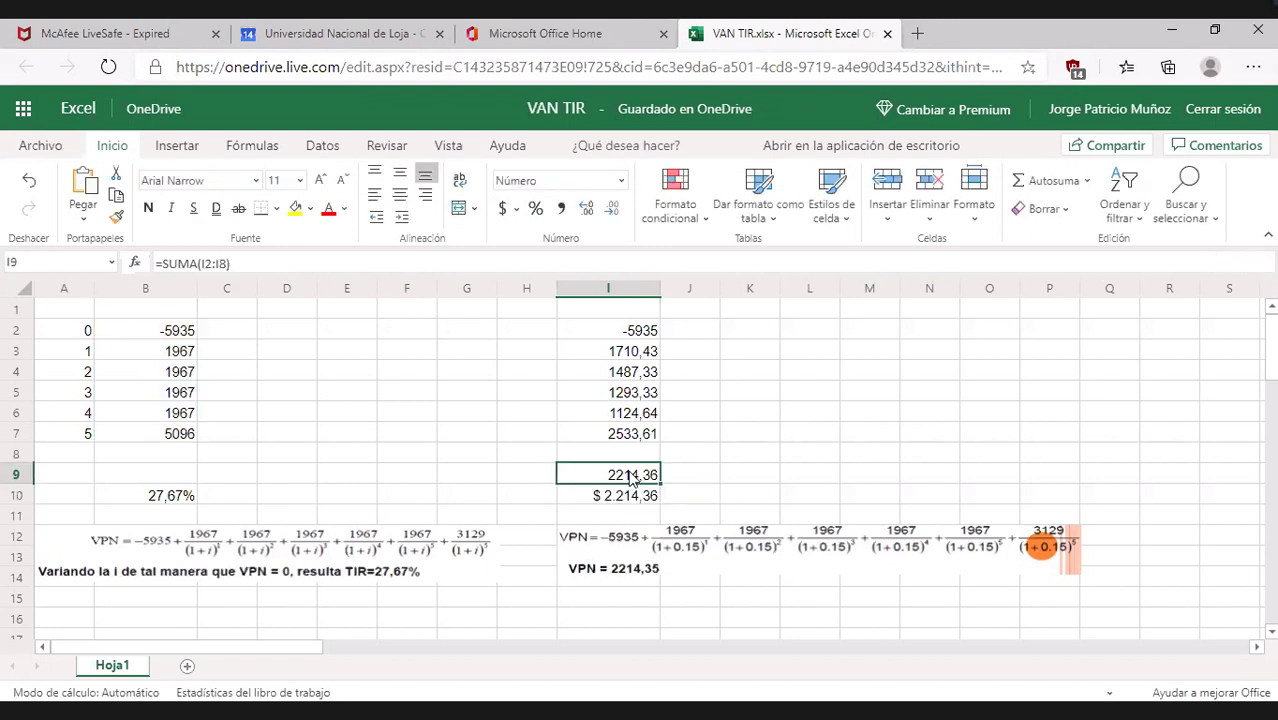
Examine the initial outlay in I2 and the discounting formulas for each period in I3 to I7, against the cash flows in column B
left_click(636, 338)
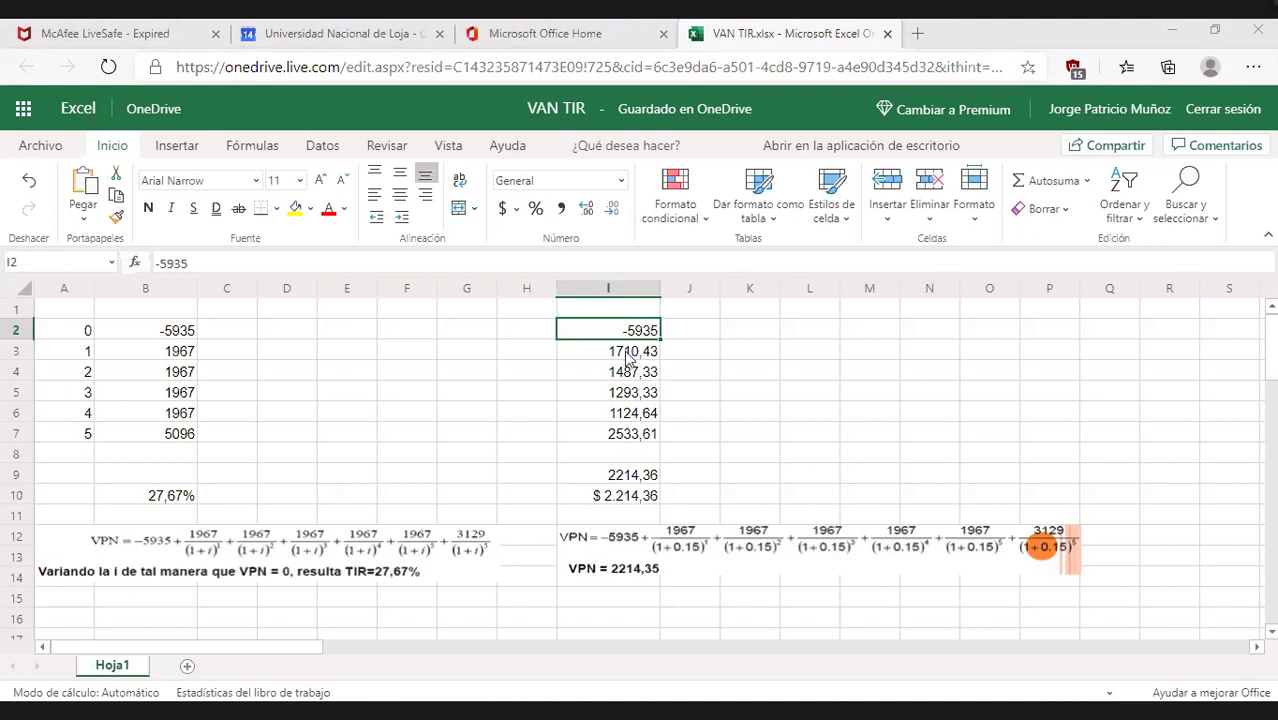
left_click(629, 358)
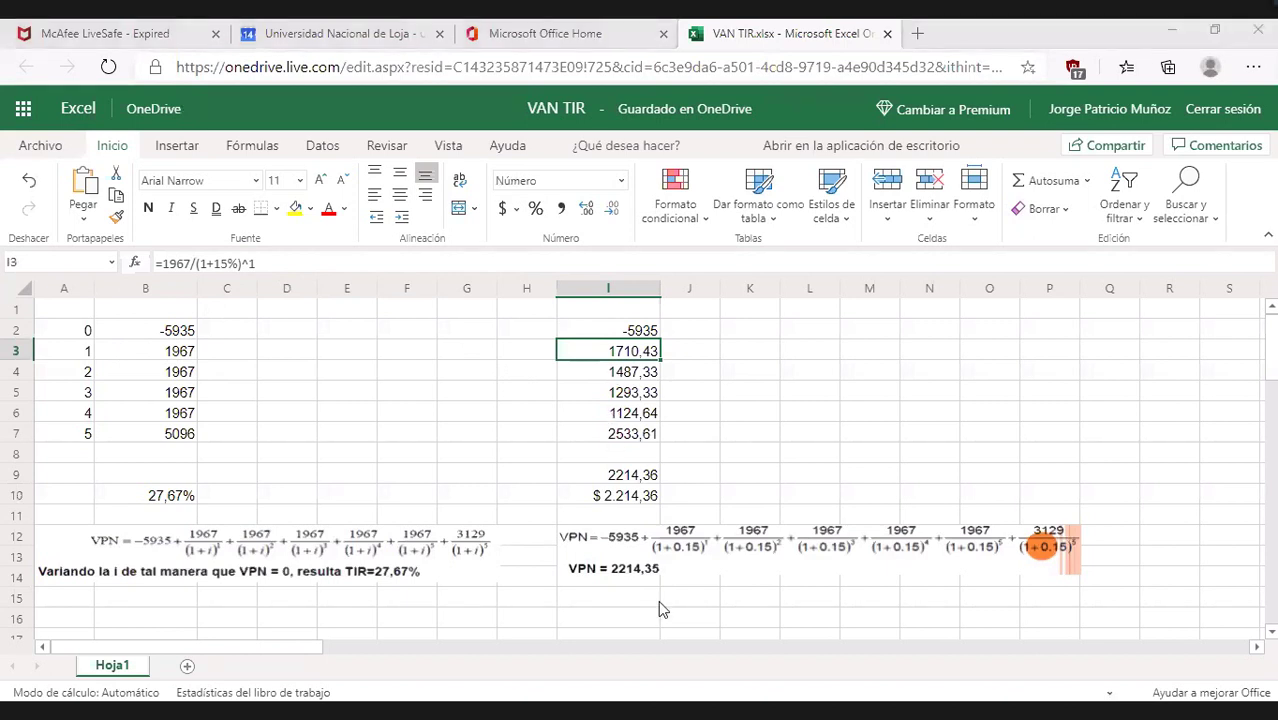
left_click(127, 376)
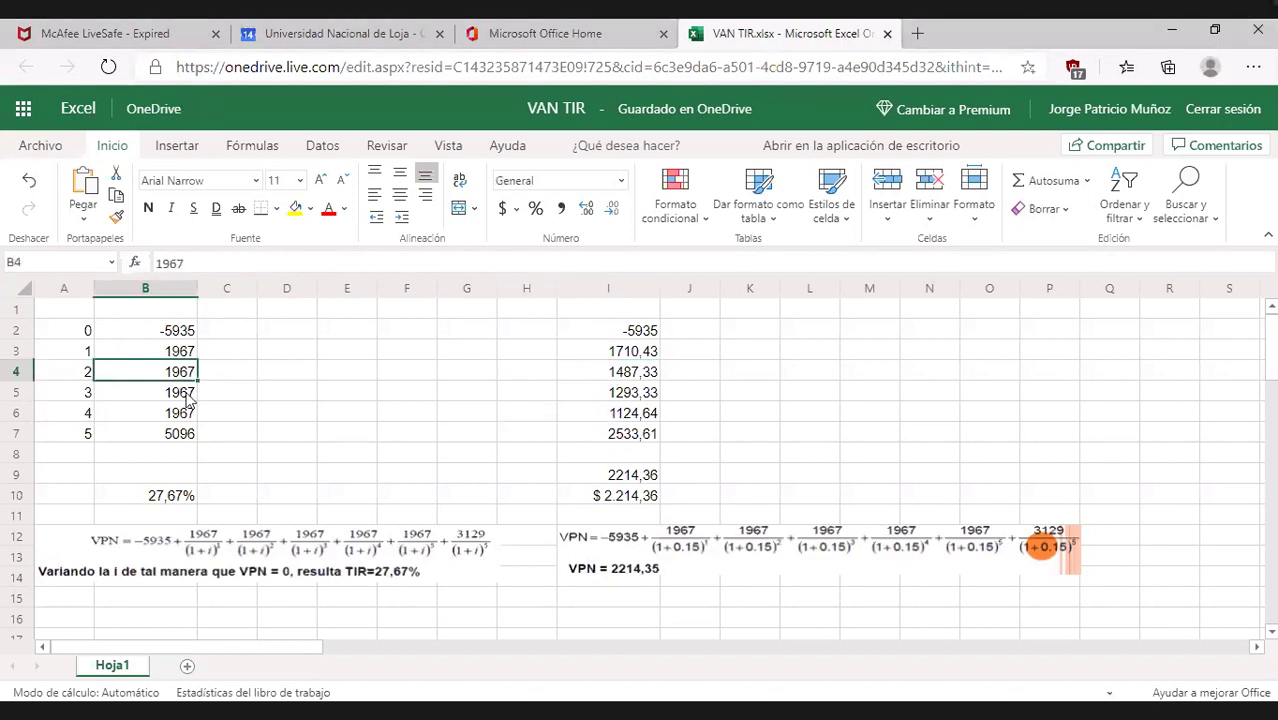
left_click(617, 376)
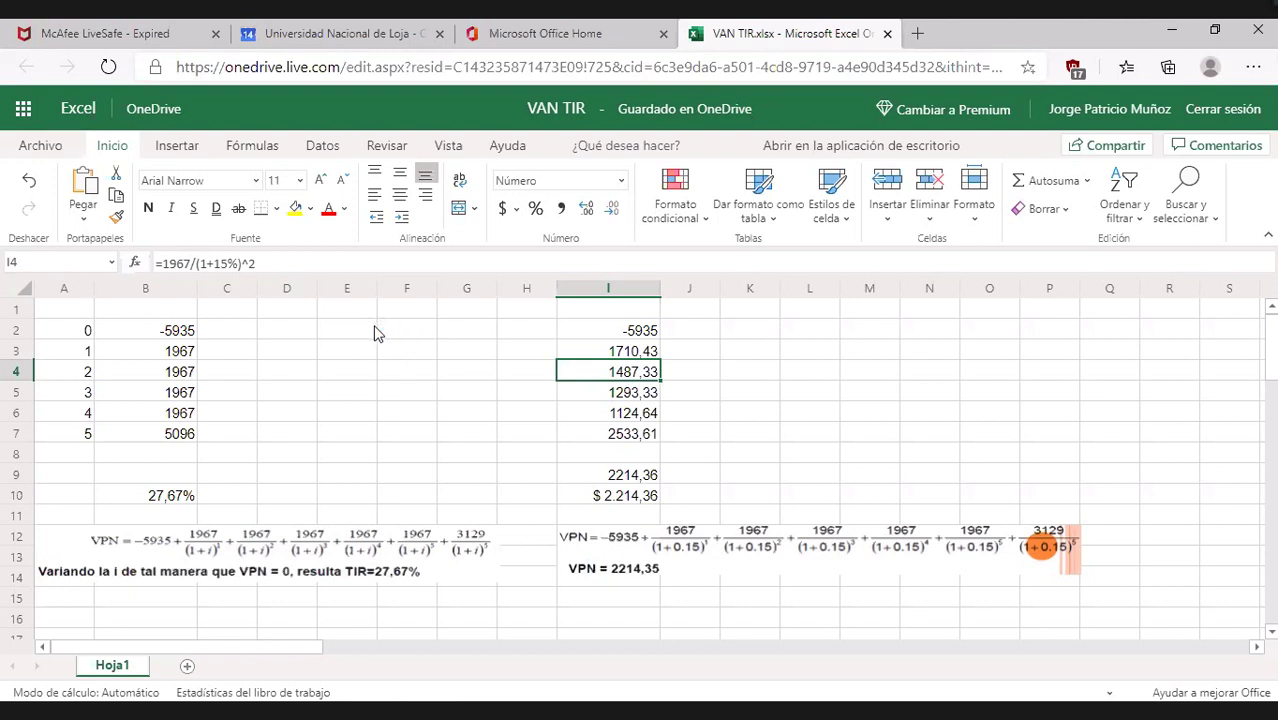
left_click(630, 394)
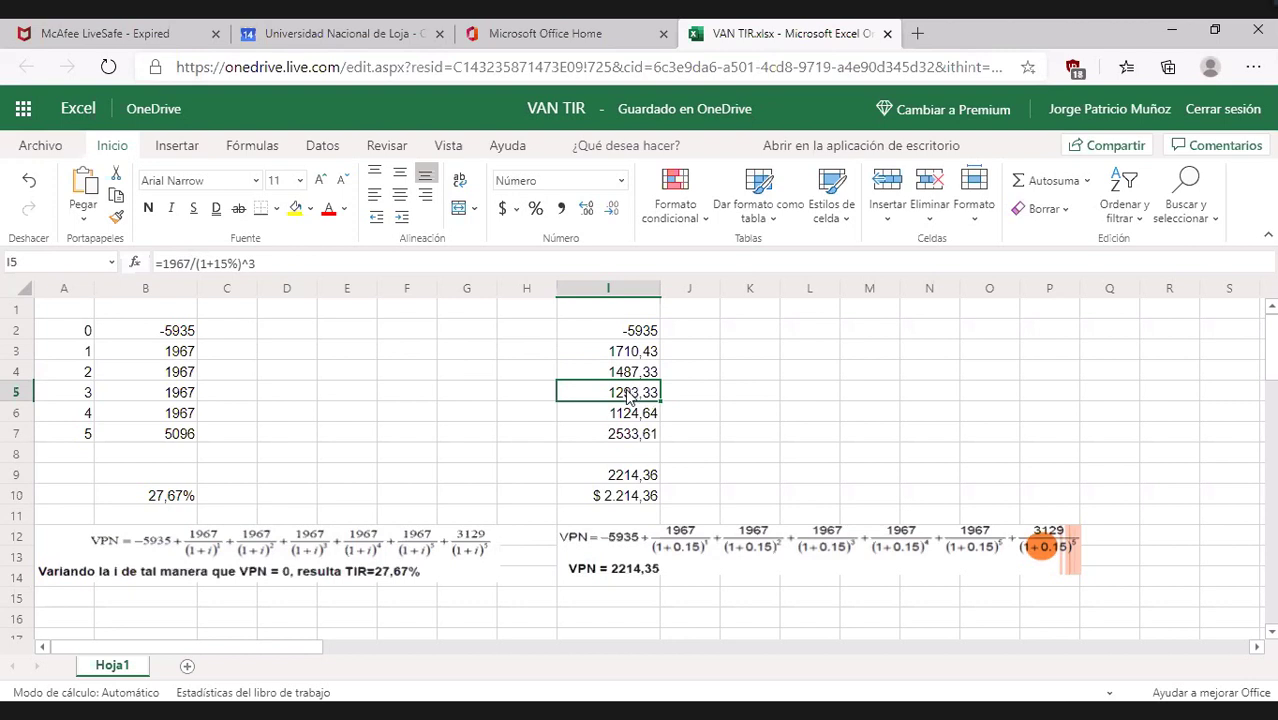
left_click(624, 419)
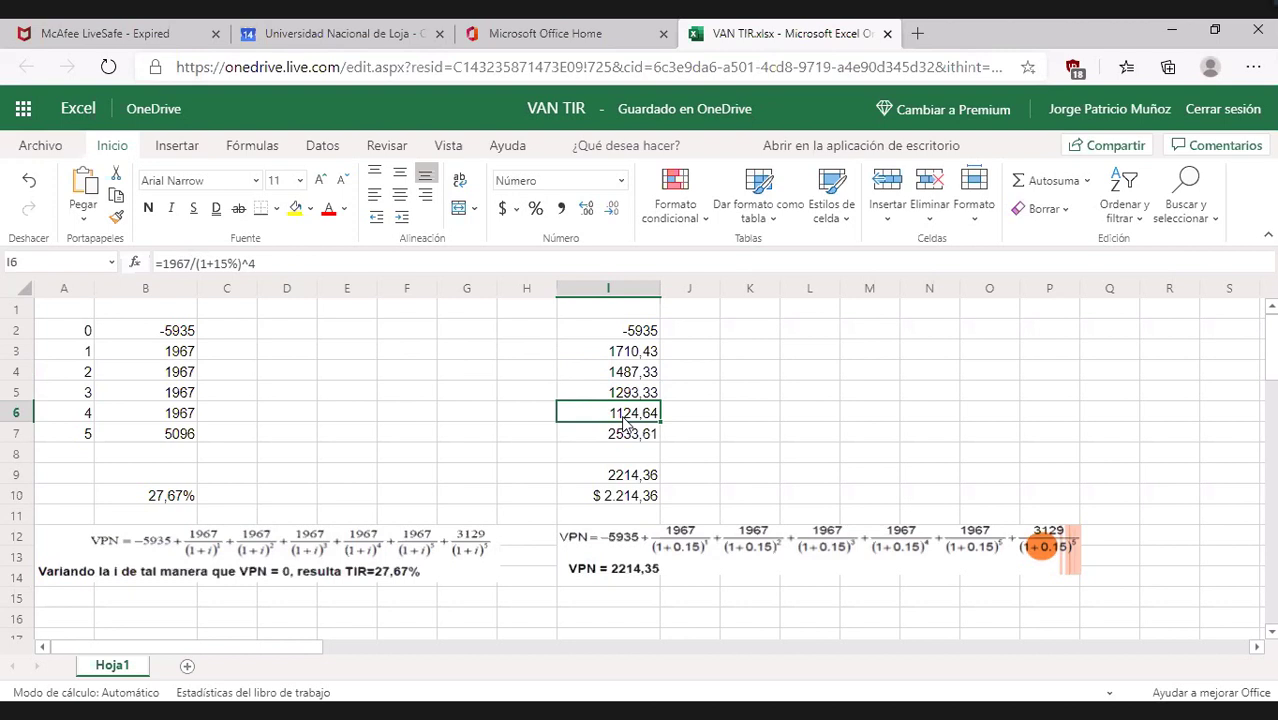
left_click(624, 431)
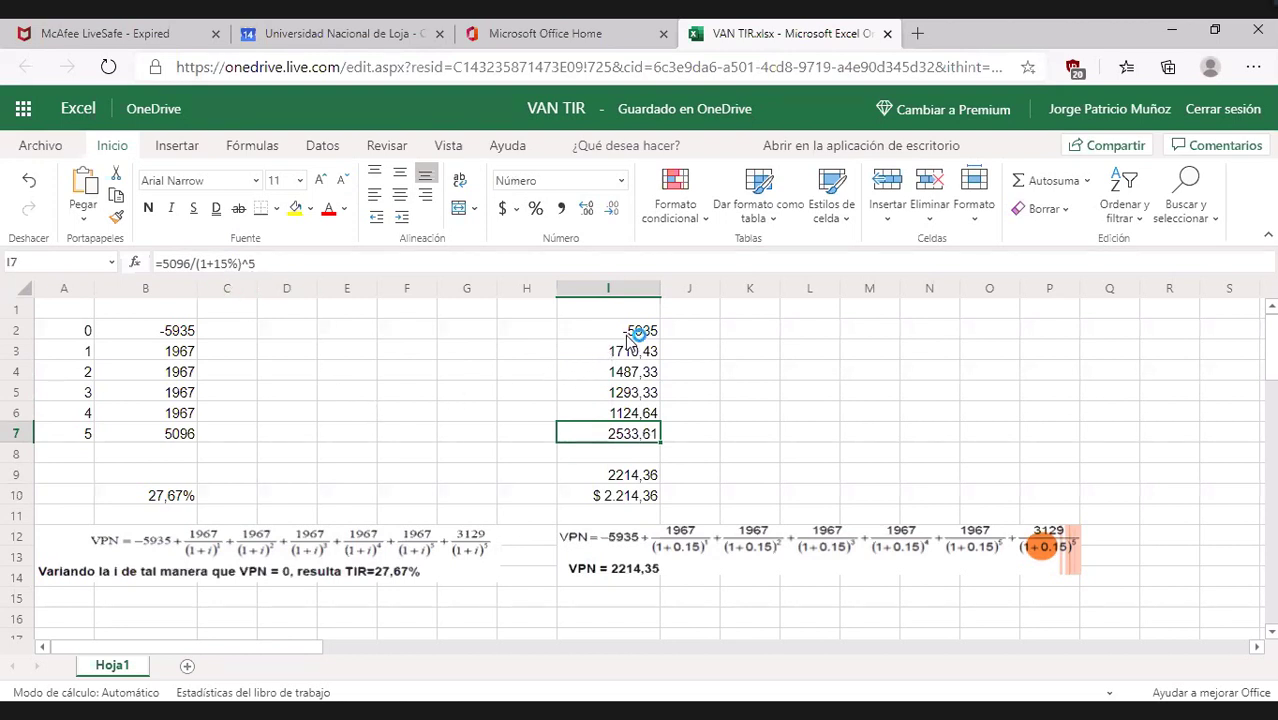
Check the total in I9 against the range I2:I7 that it adds up
left_click(634, 475)
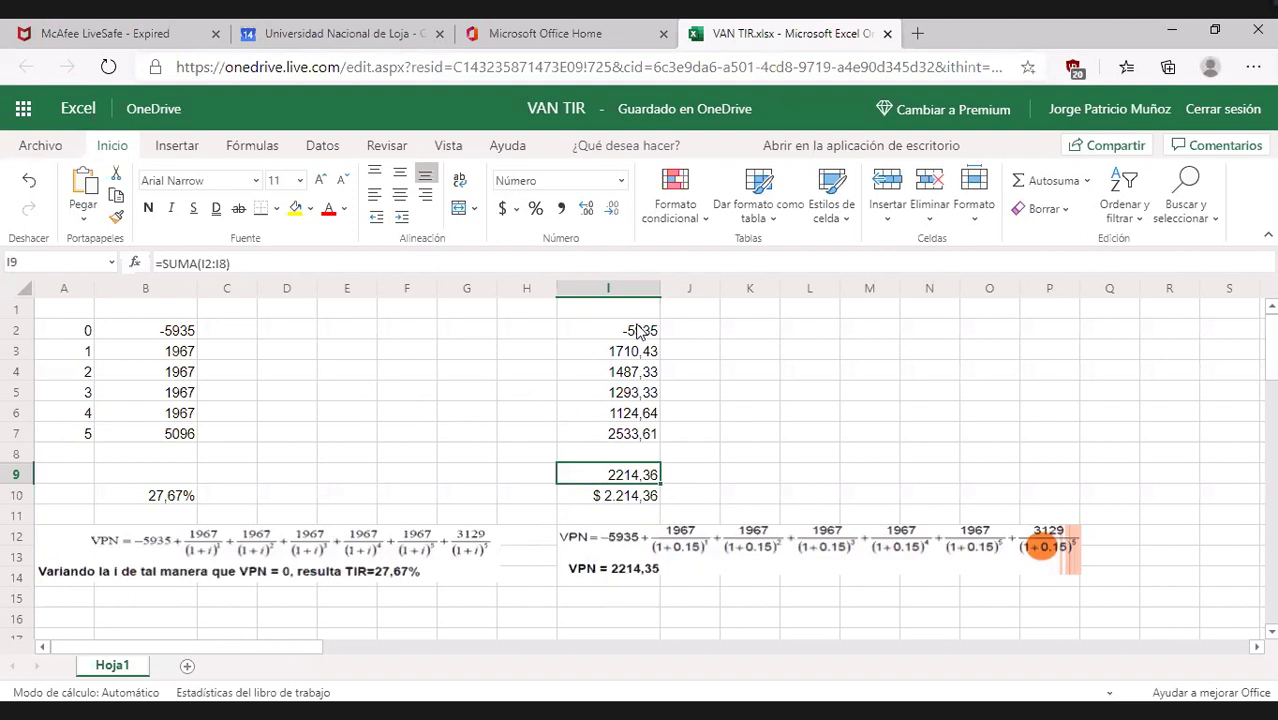
left_click_drag(648, 333, 640, 437)
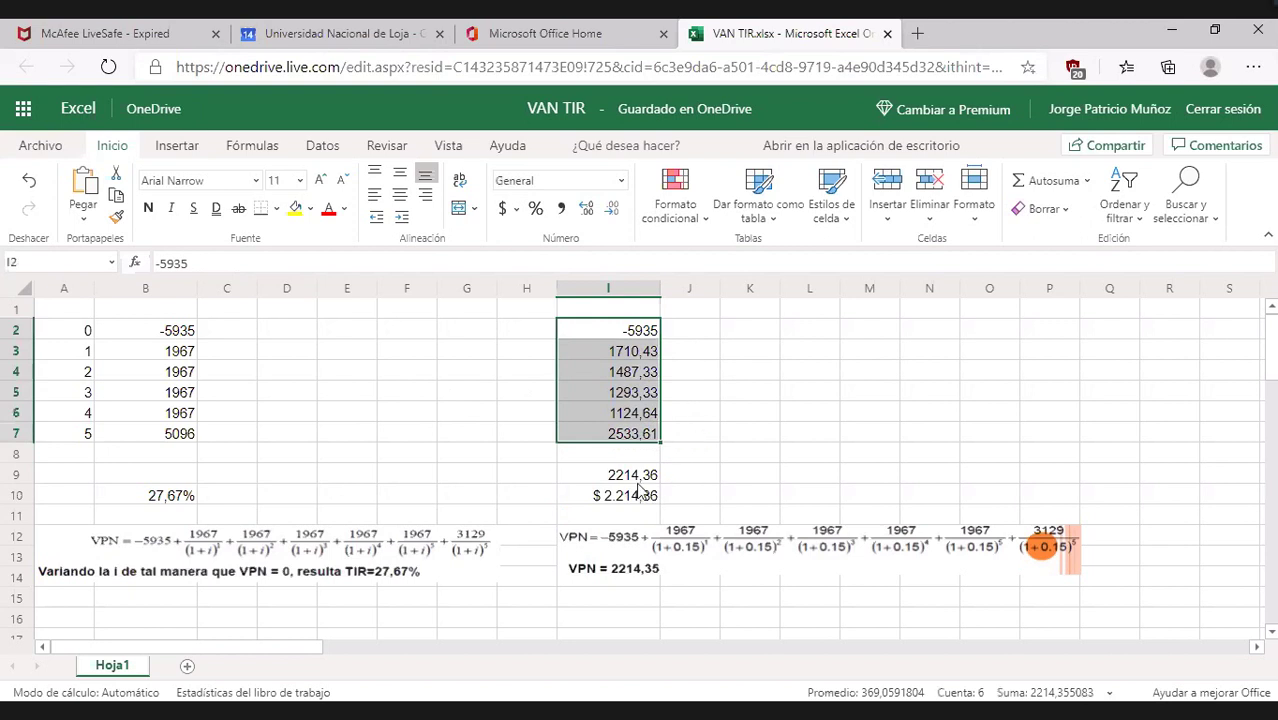
left_click(631, 478)
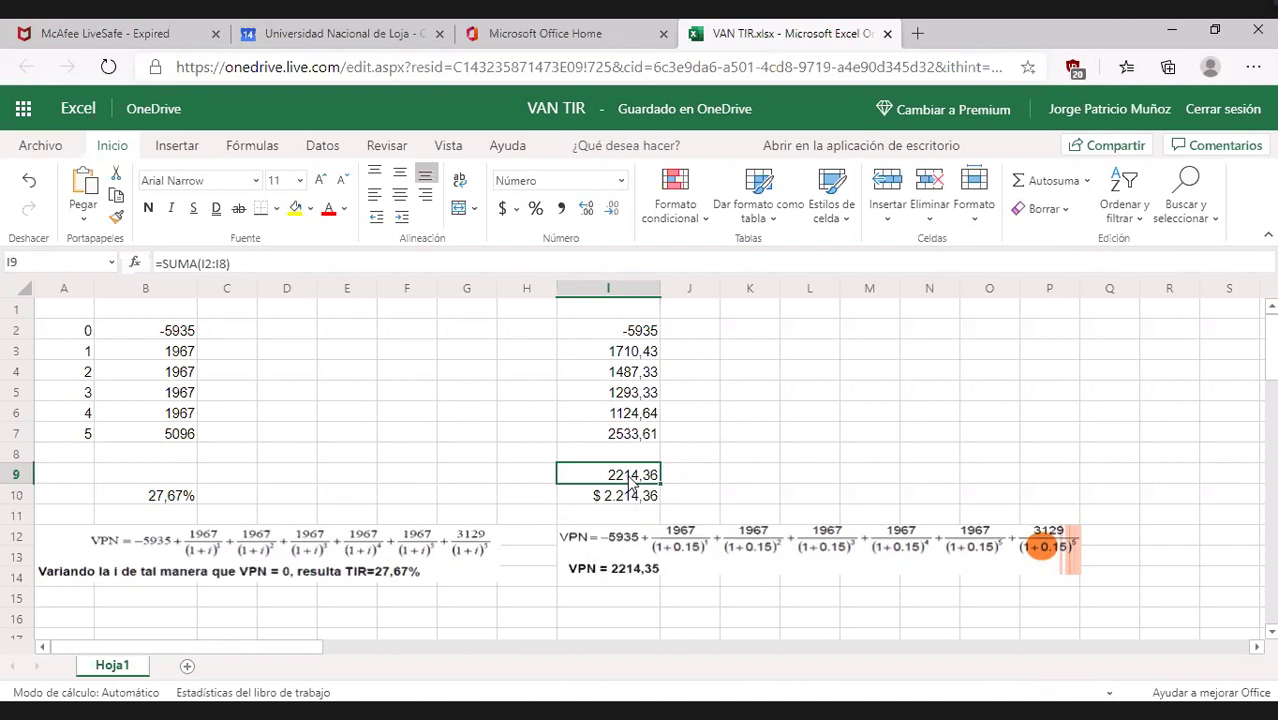
left_click(630, 480)
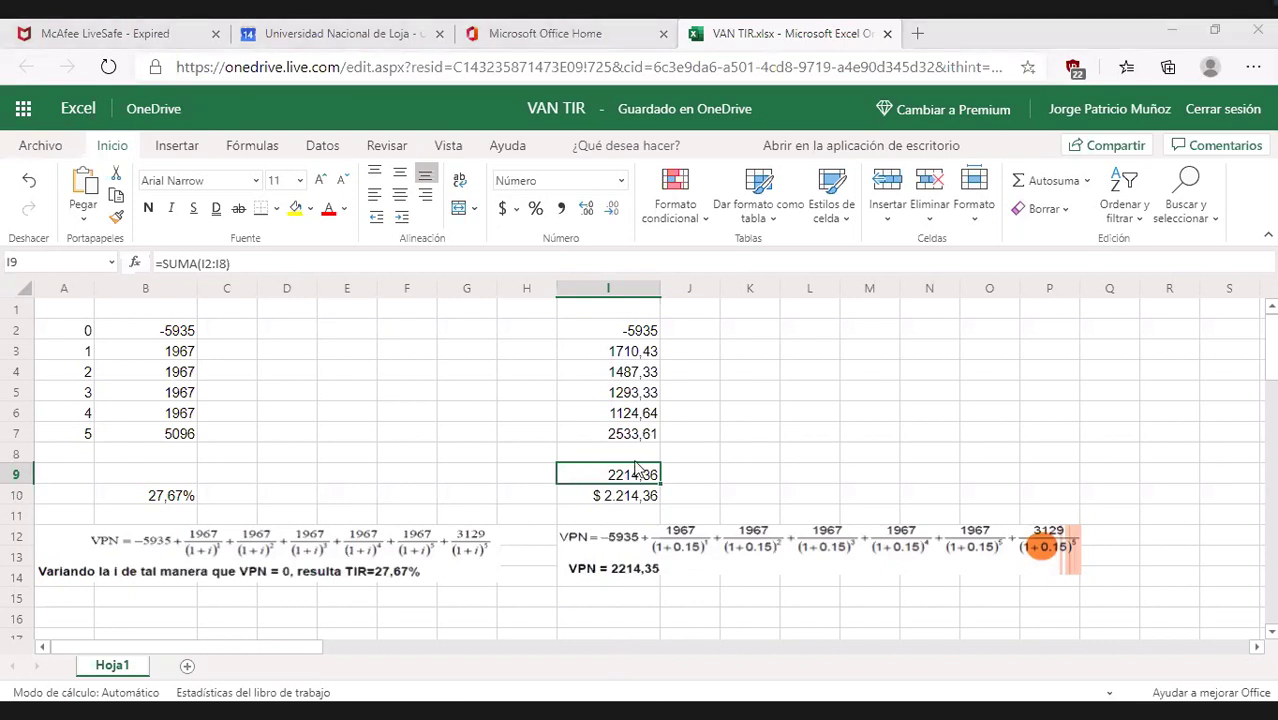
Circle the total in I9 and the VPN result under the formula picture in red, and inspect the formula in I10
mouse_move(634, 466)
left_mouse_down()
mouse_move(592, 466)
mouse_move(625, 490)
mouse_move(675, 465)
mouse_move(645, 452)
left_mouse_up()
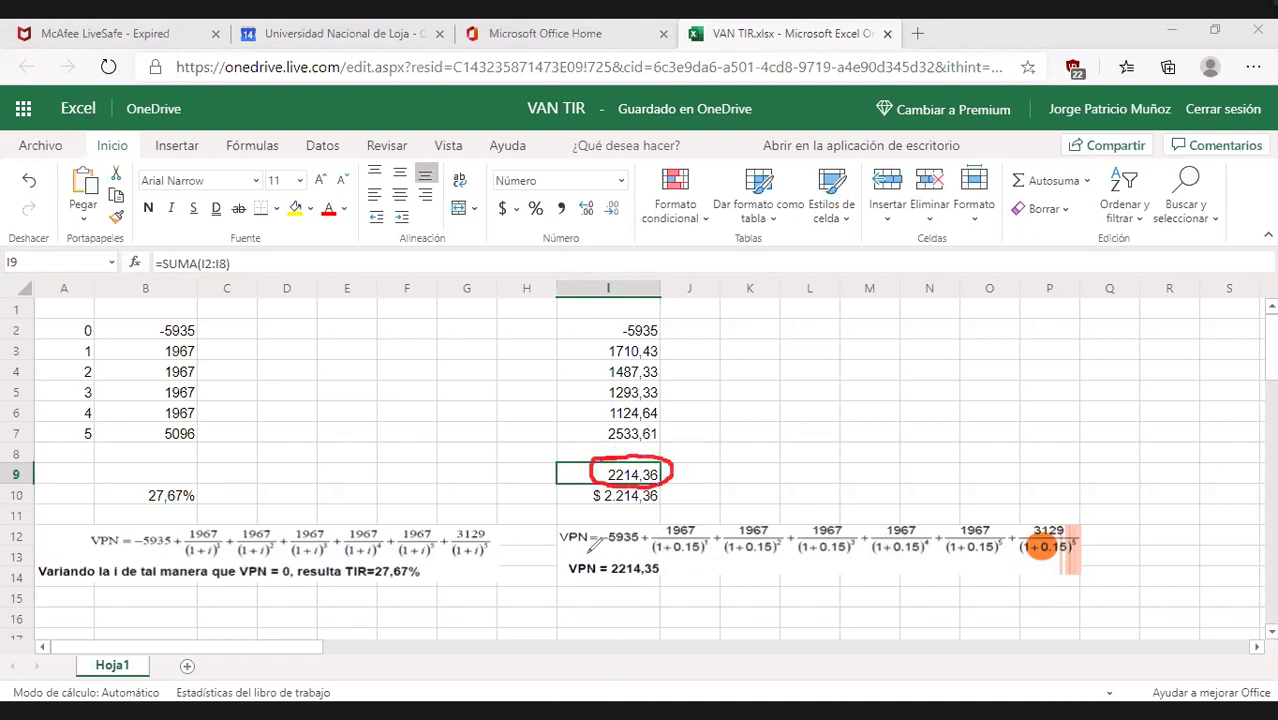
mouse_move(574, 550)
left_mouse_down()
mouse_move(572, 594)
mouse_move(680, 578)
mouse_move(645, 552)
mouse_move(592, 541)
left_mouse_up()
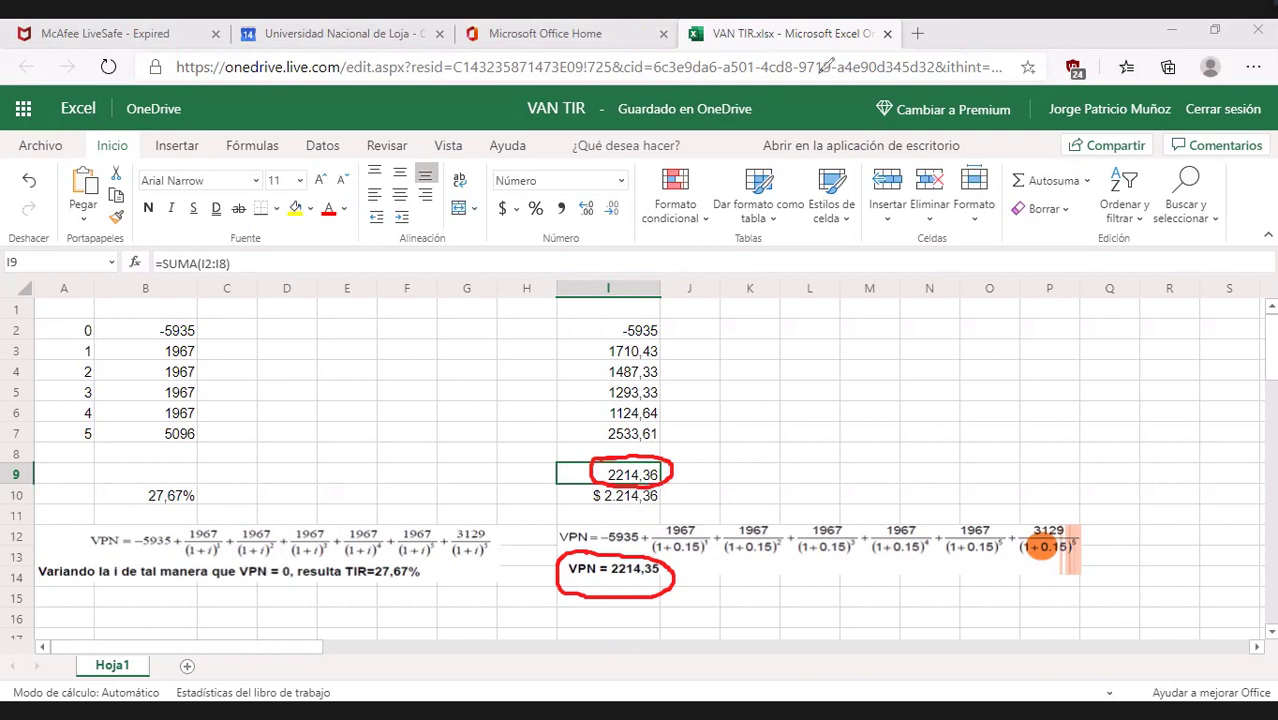
left_click(610, 495)
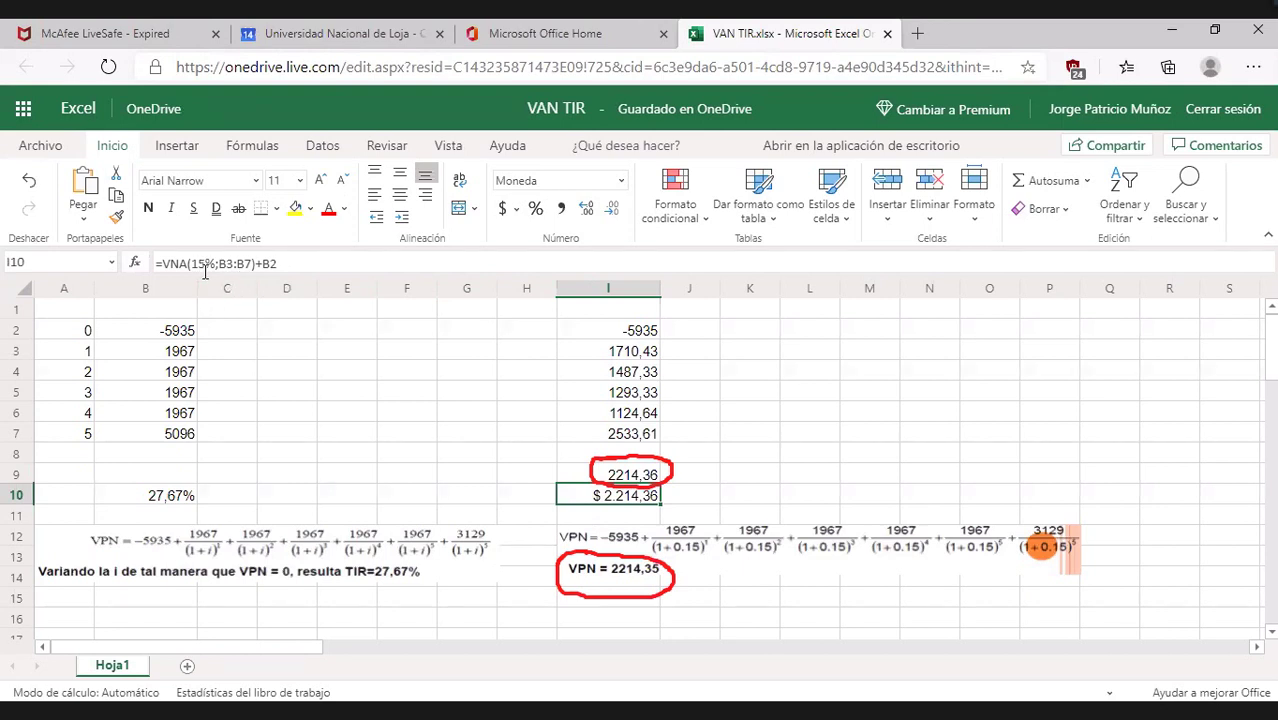
Insert the VNA function from the Financiera category into cell K10
left_click(750, 493)
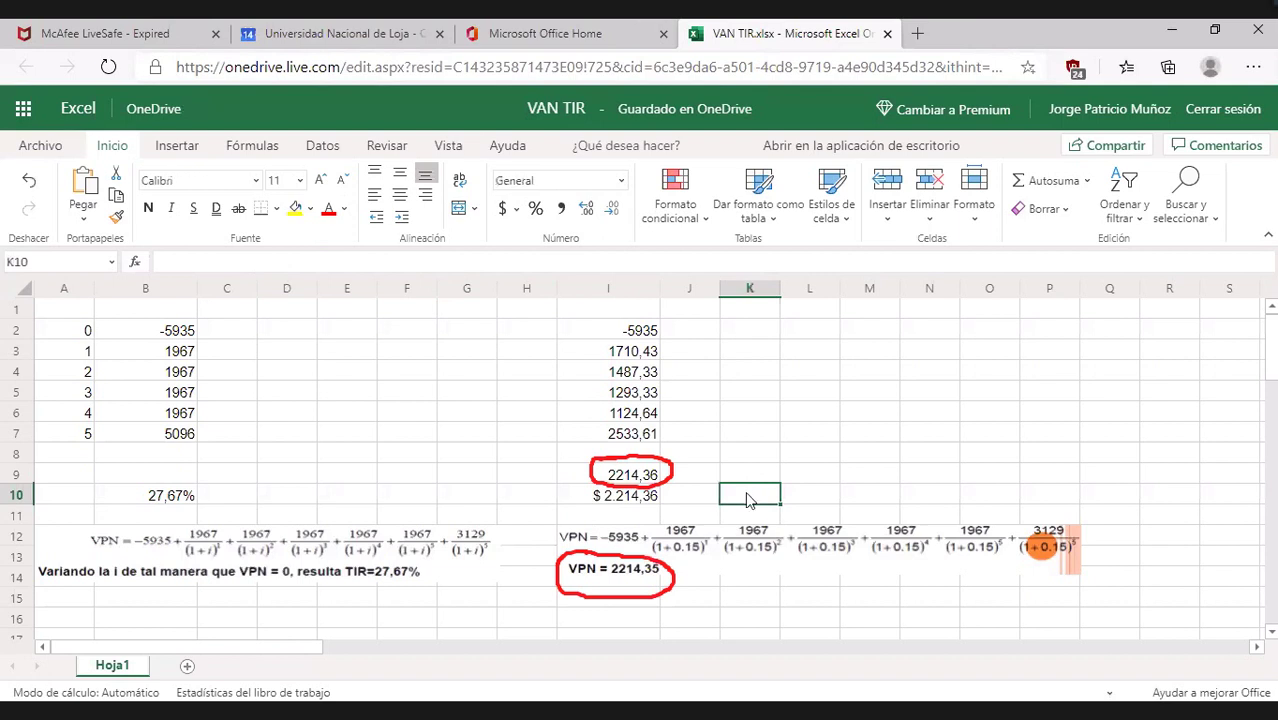
left_click(135, 263)
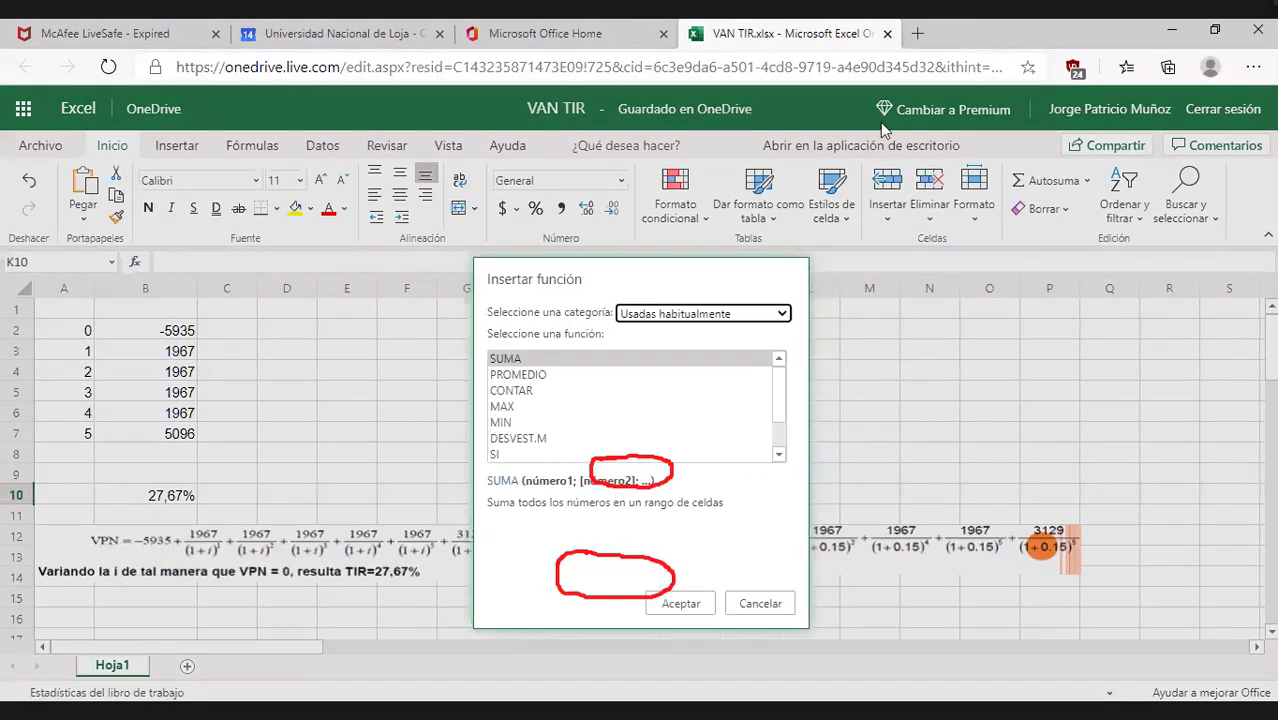
left_click(783, 314)
left_click(700, 368)
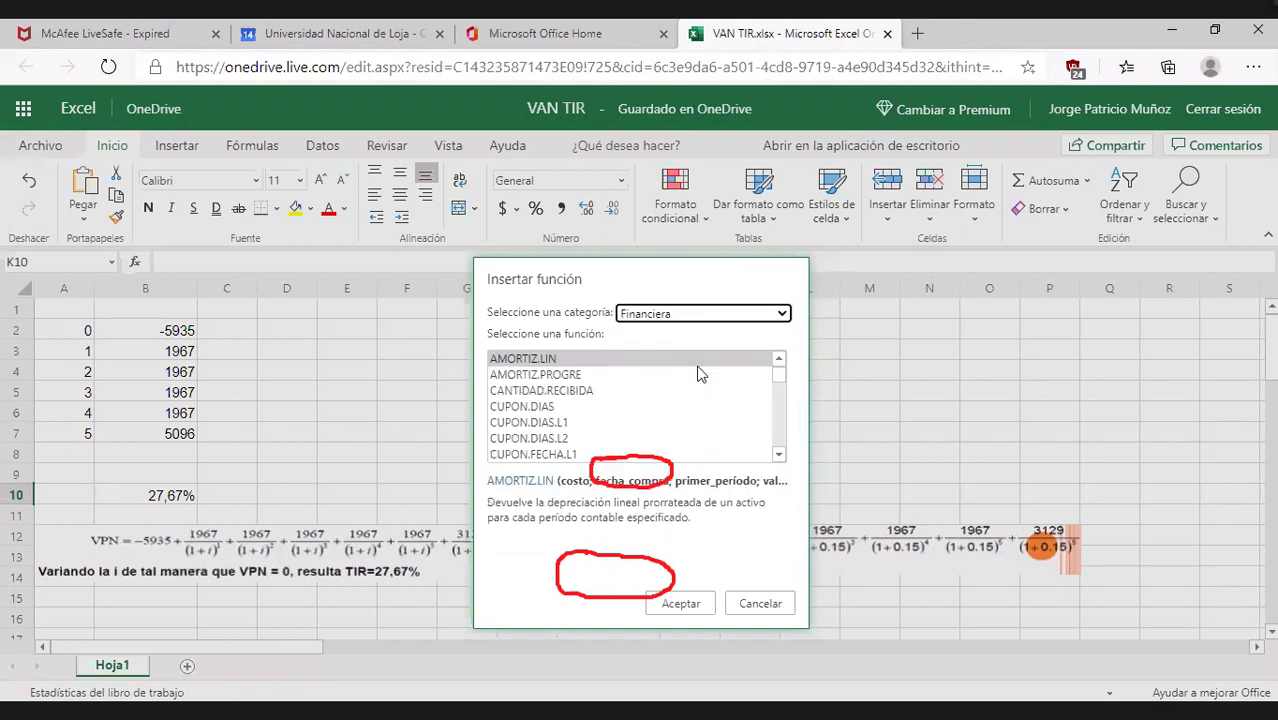
left_click_drag(781, 373, 787, 452)
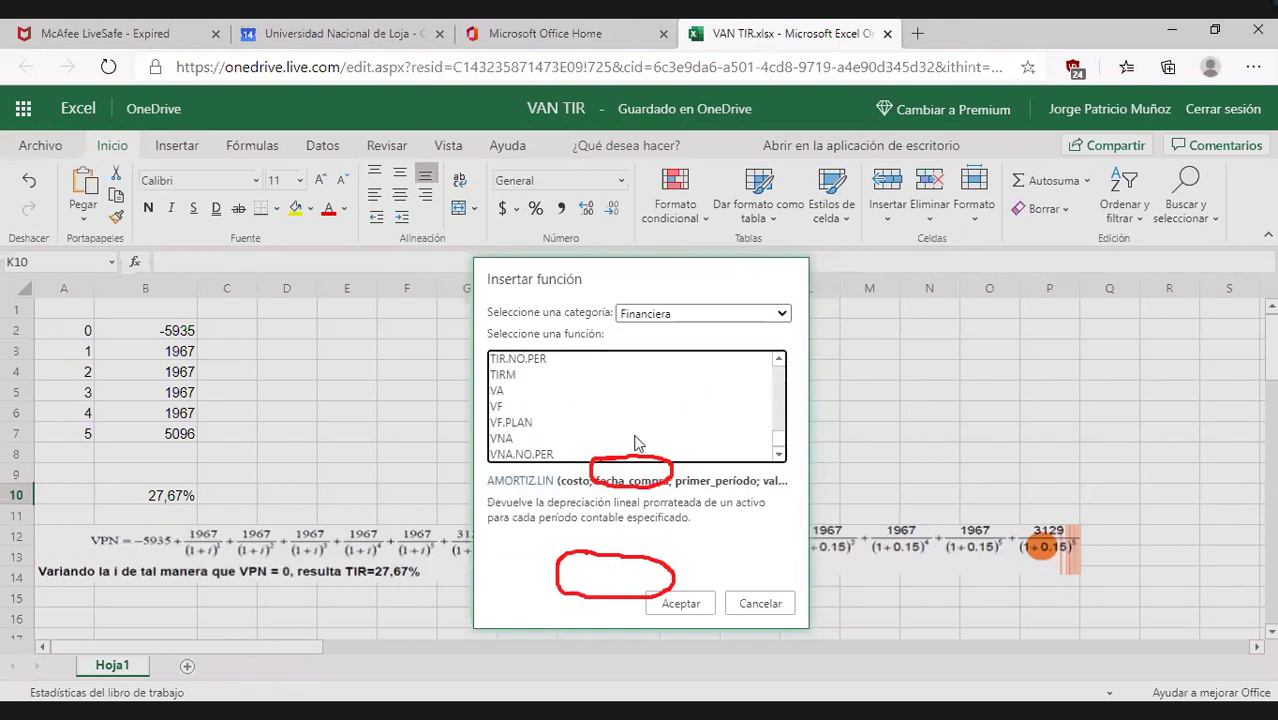
left_click(516, 439)
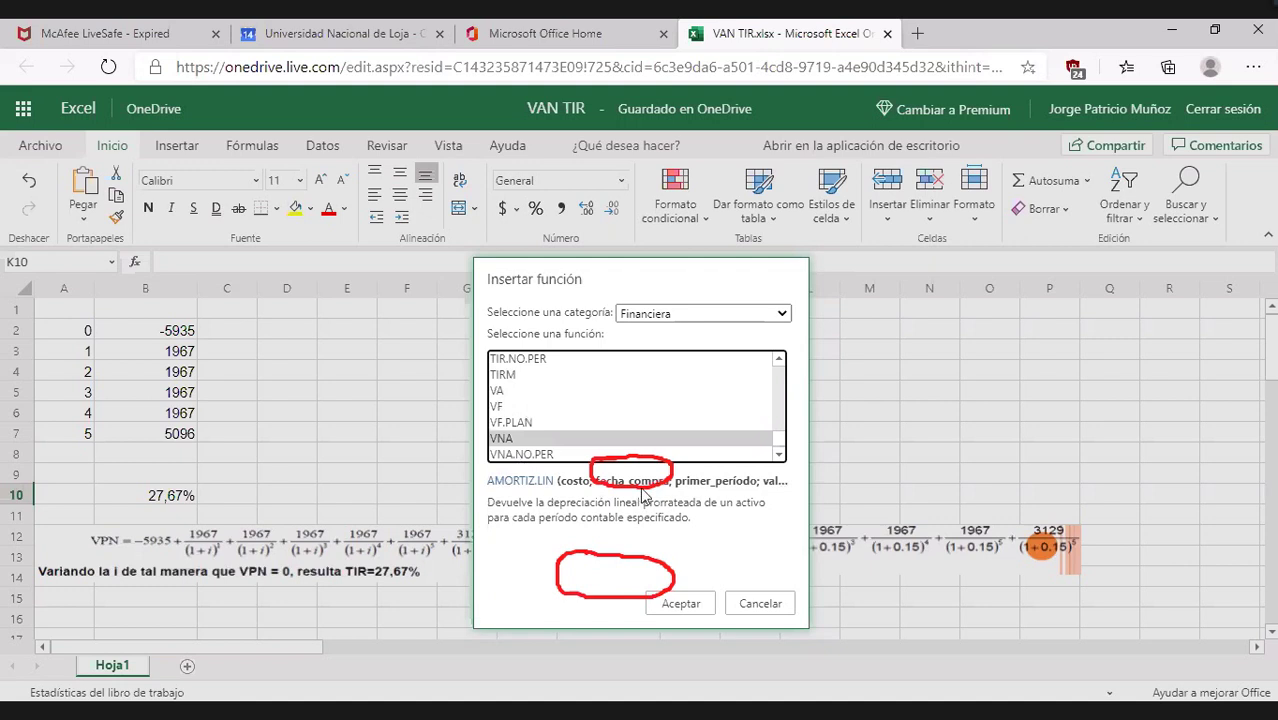
left_click(681, 603)
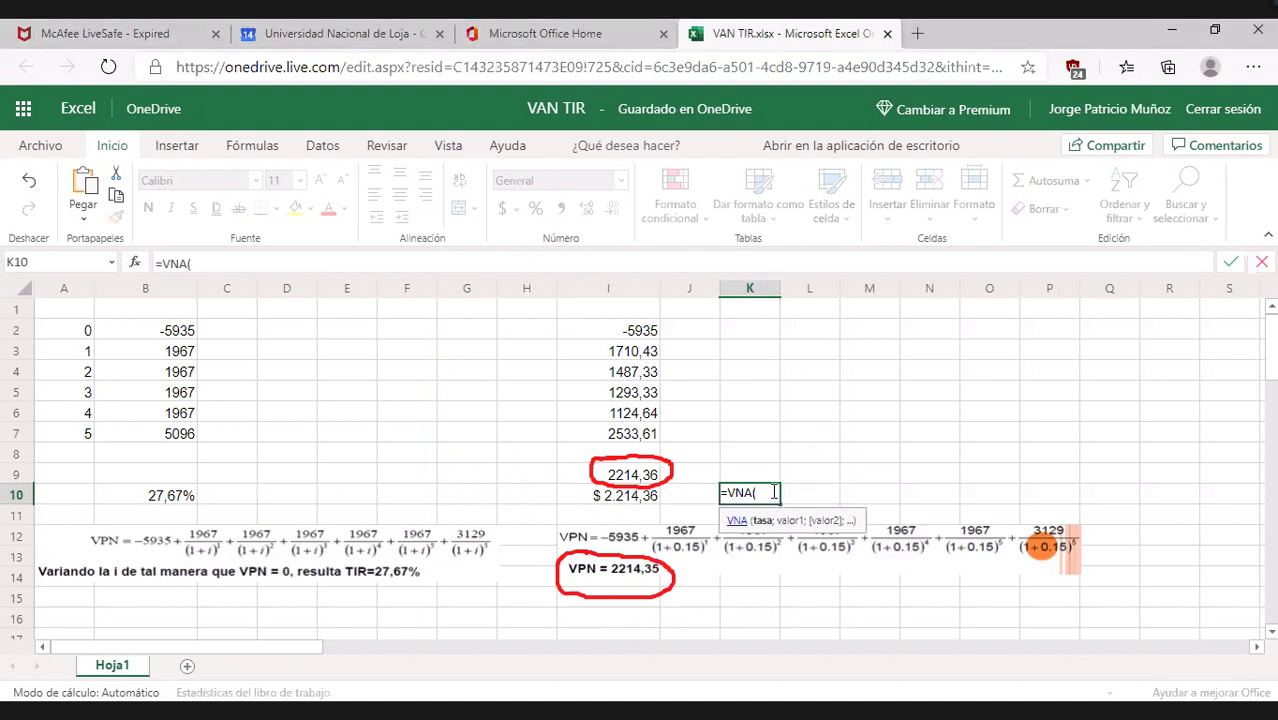
Complete the formula in K10 as =VNA(15%;I3:I7)+I2, using the discounted flows in column I
type("15%")
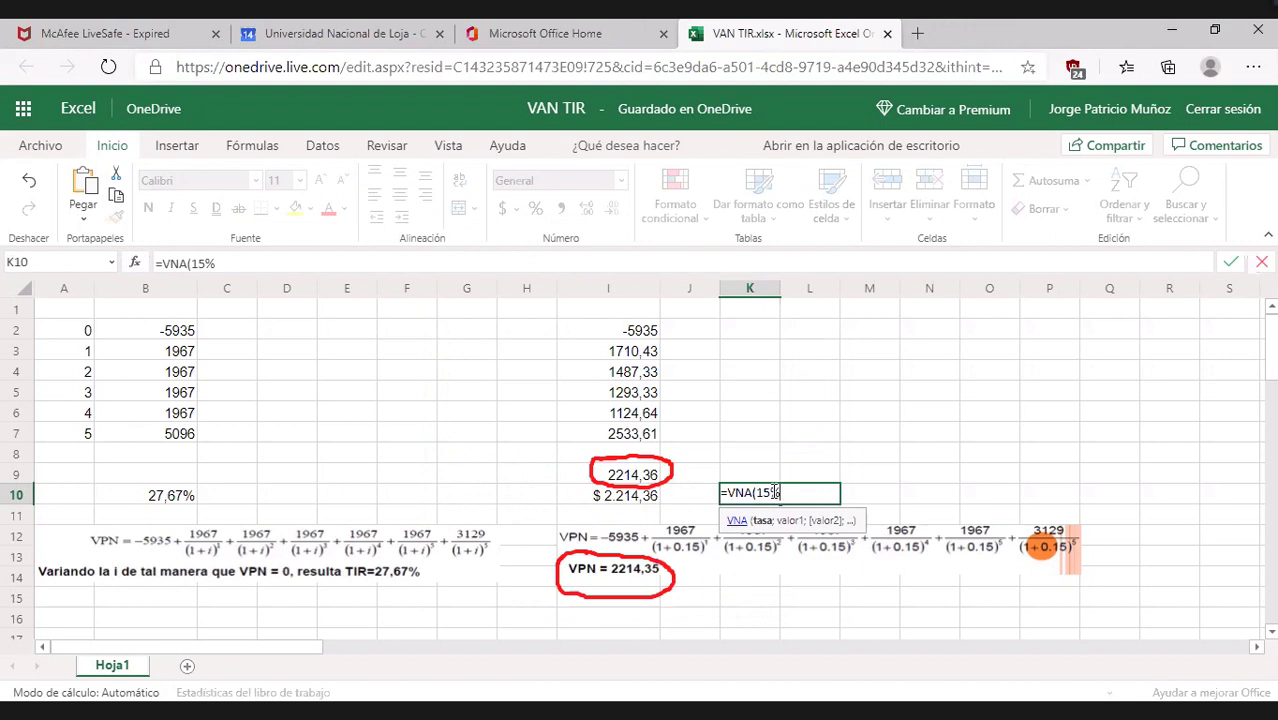
type(";")
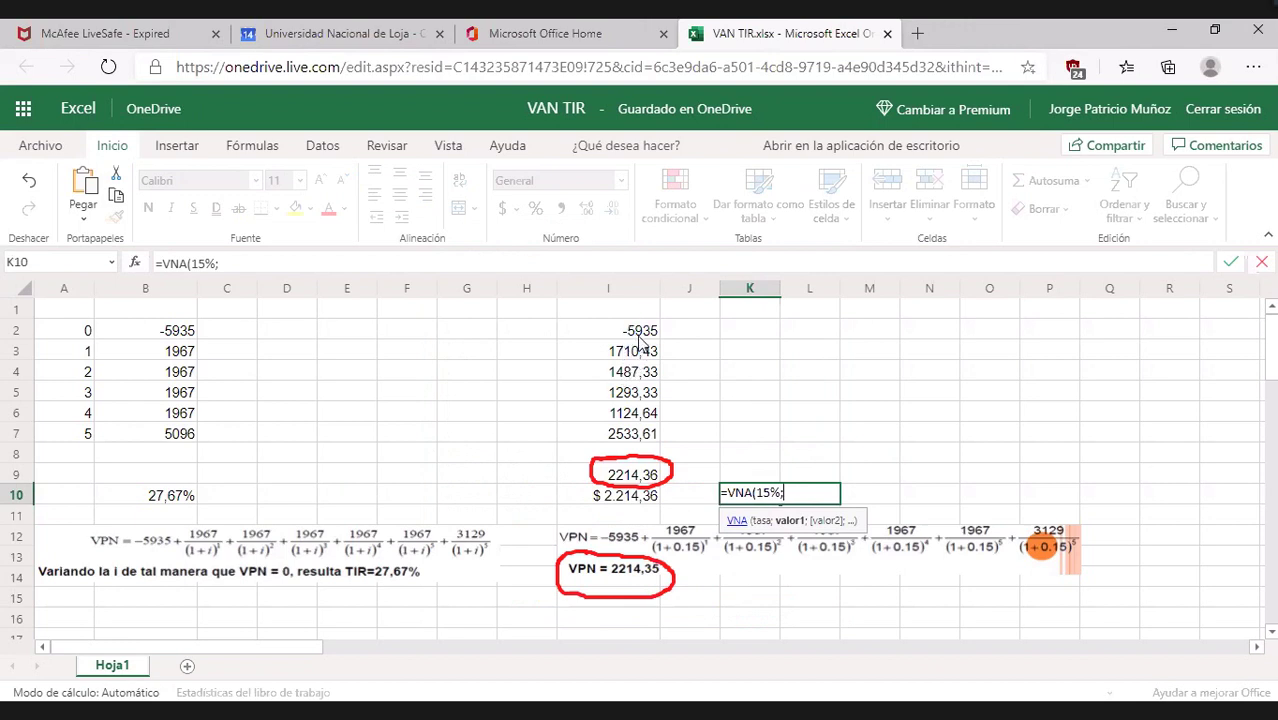
left_click(630, 358)
left_click_drag(629, 355, 631, 398)
key("shift+Down")
key("shift+Down")
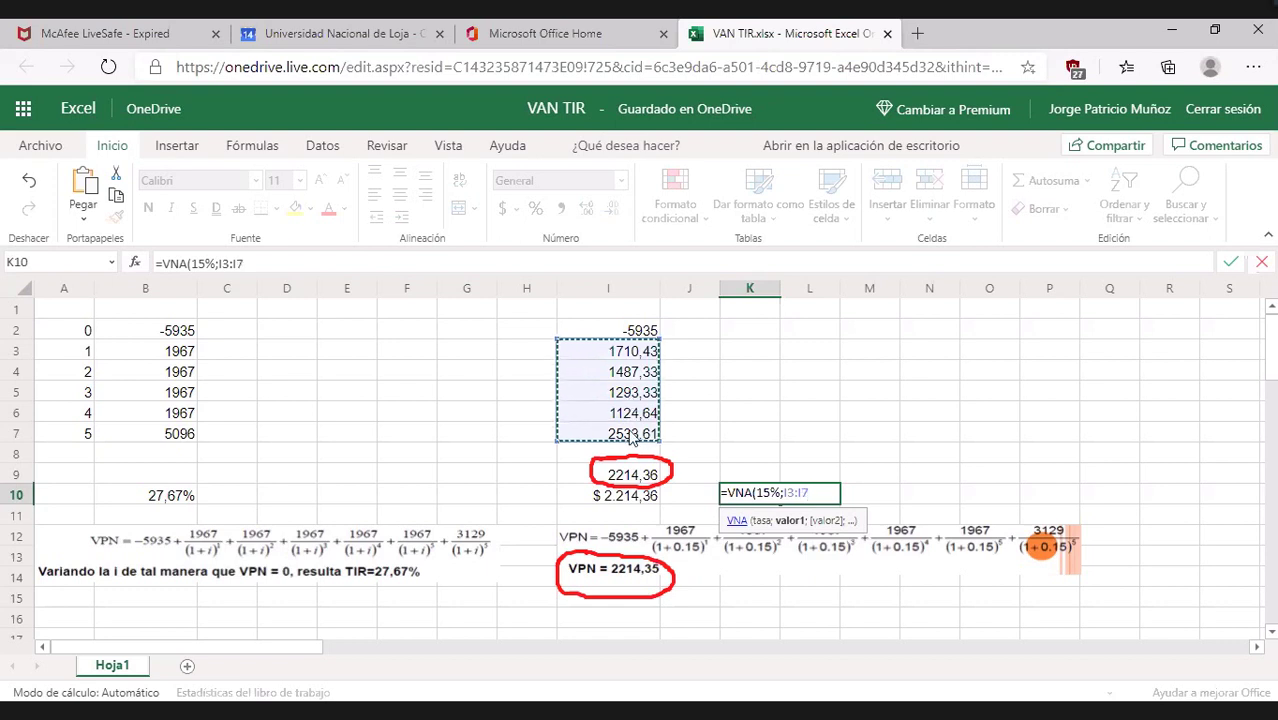
type(")")
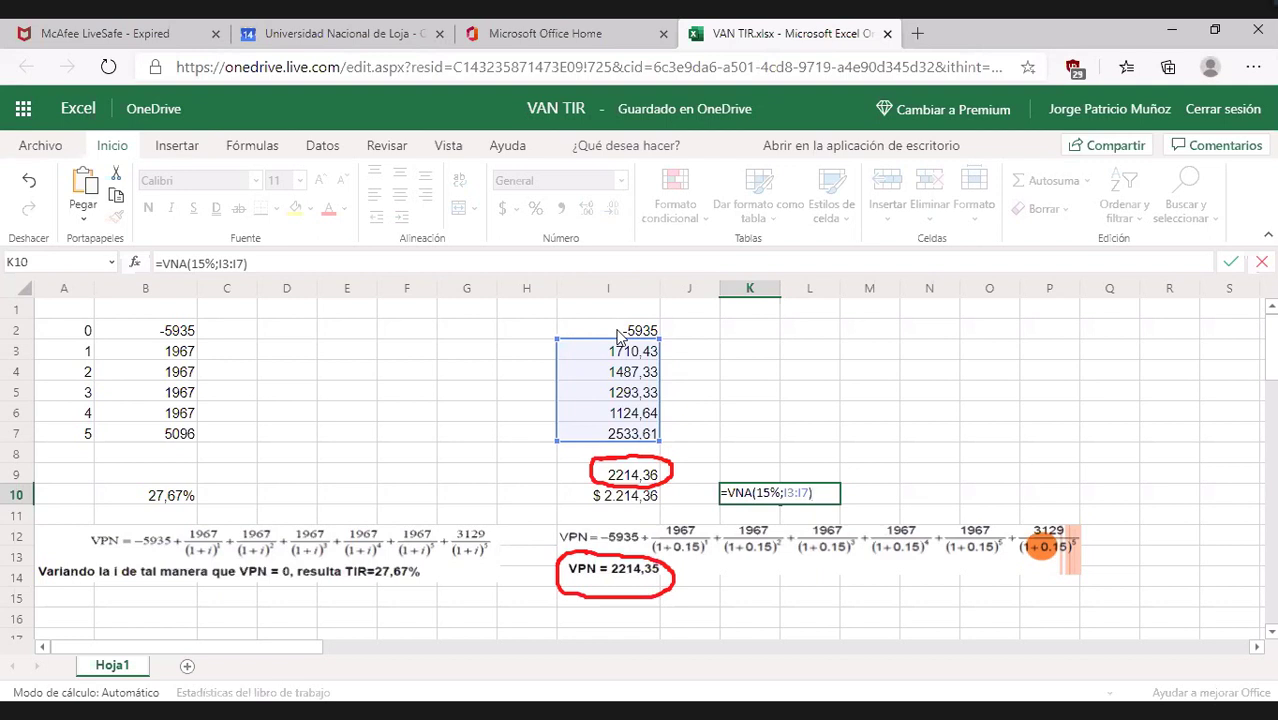
type("+")
left_click(642, 333)
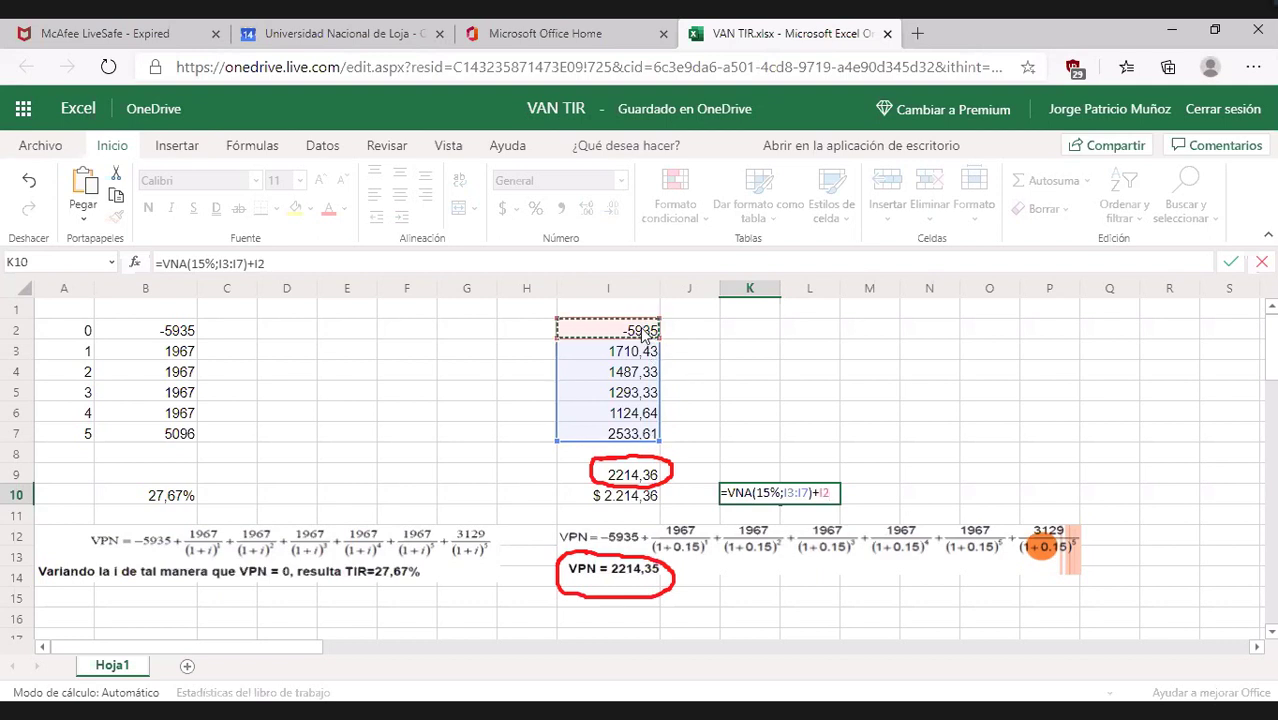
key("Return")
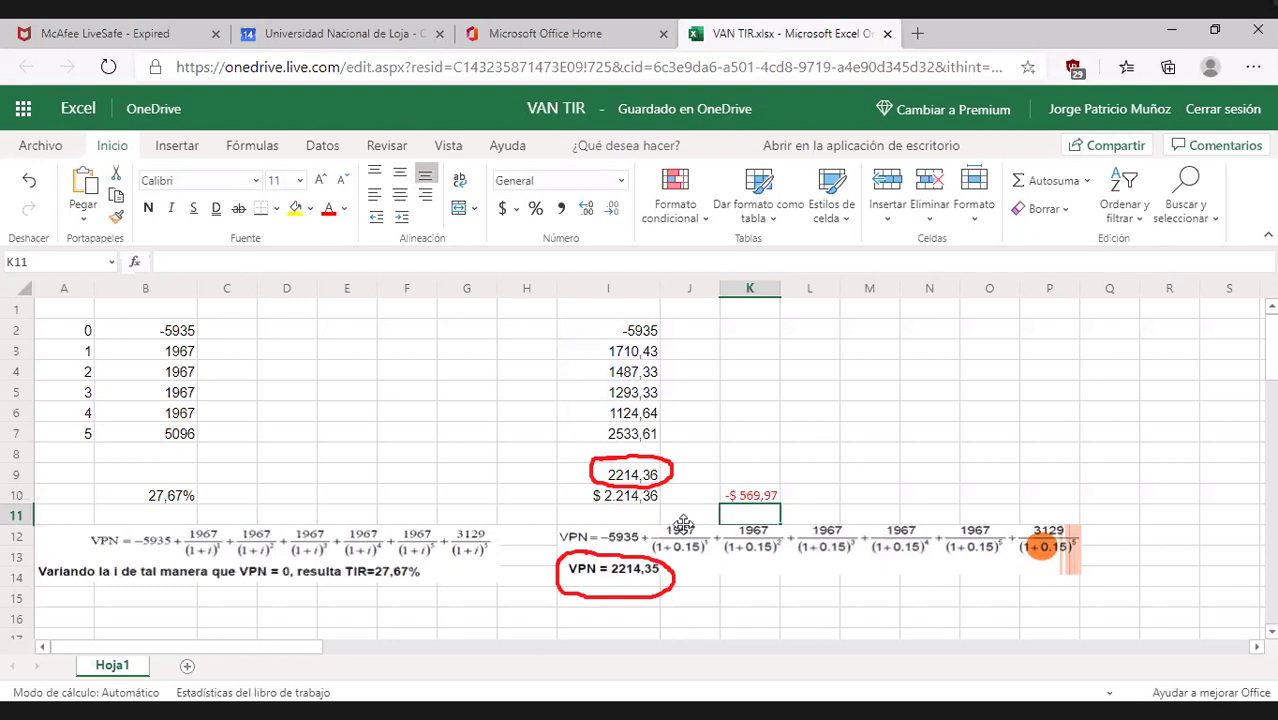
Compare the VNA formulas in K10 and I10, and clear cell K10
left_click(740, 500)
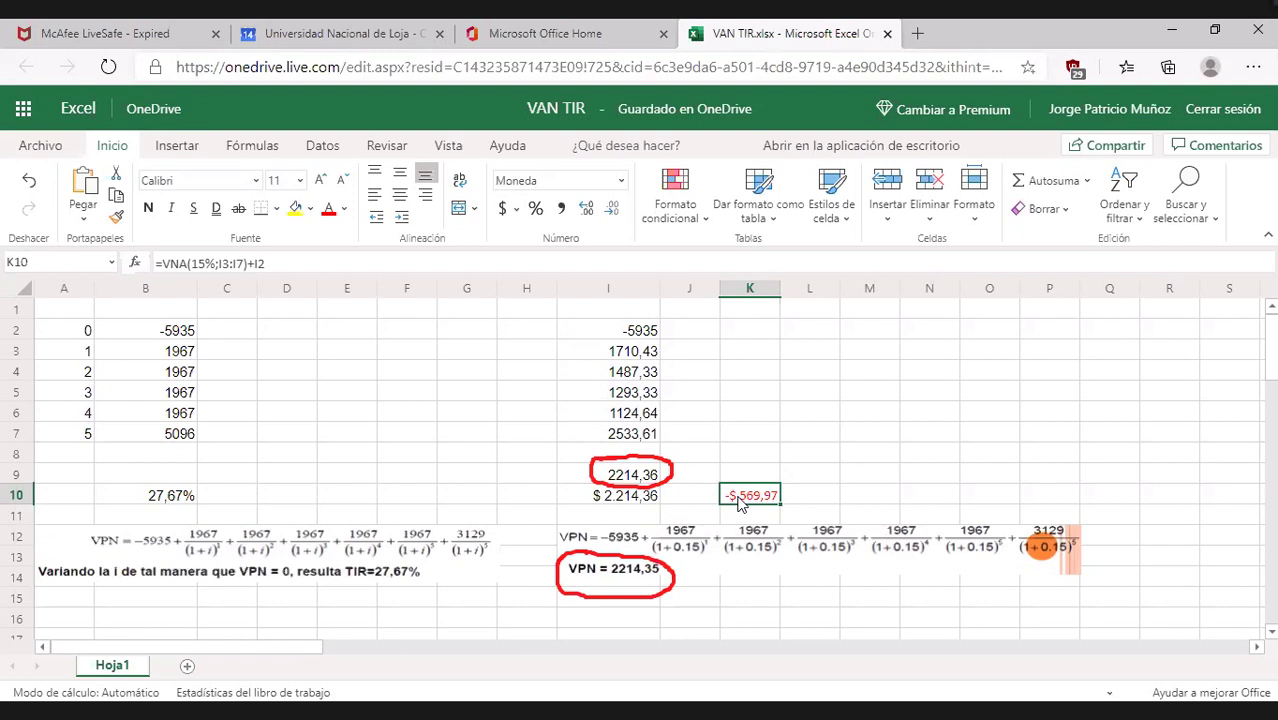
left_click(630, 500)
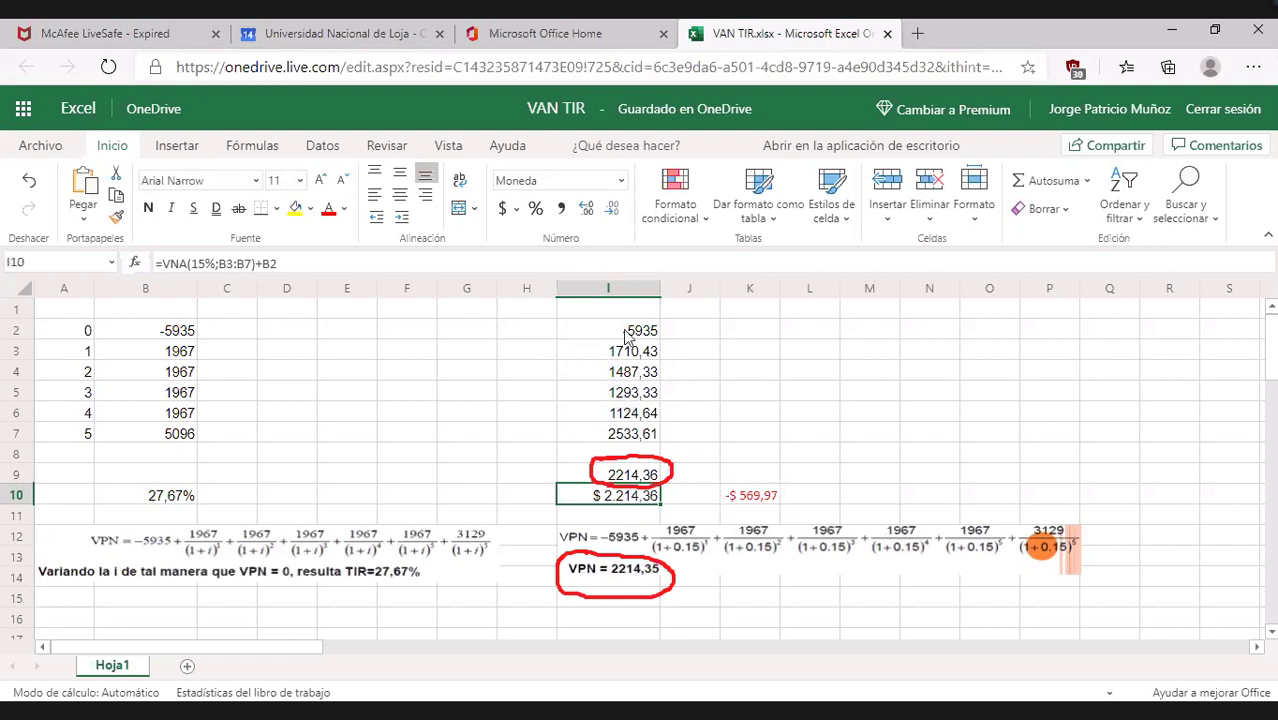
left_click(745, 500)
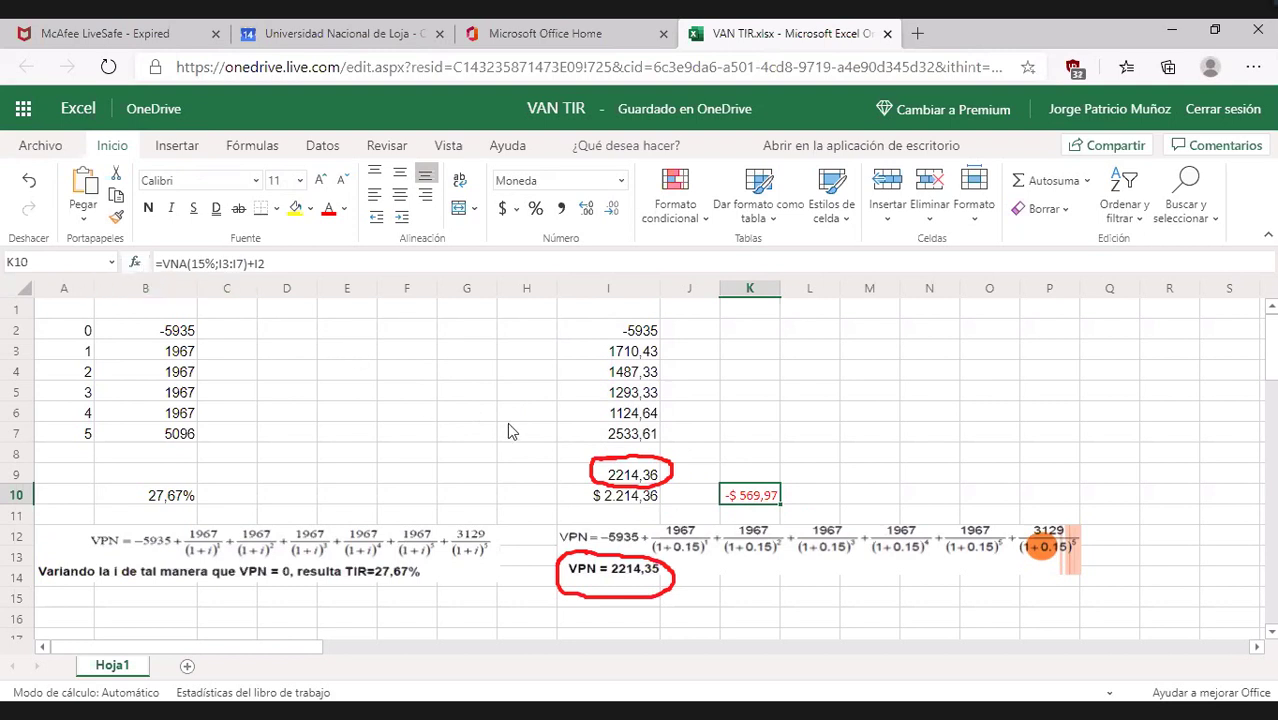
key("Delete")
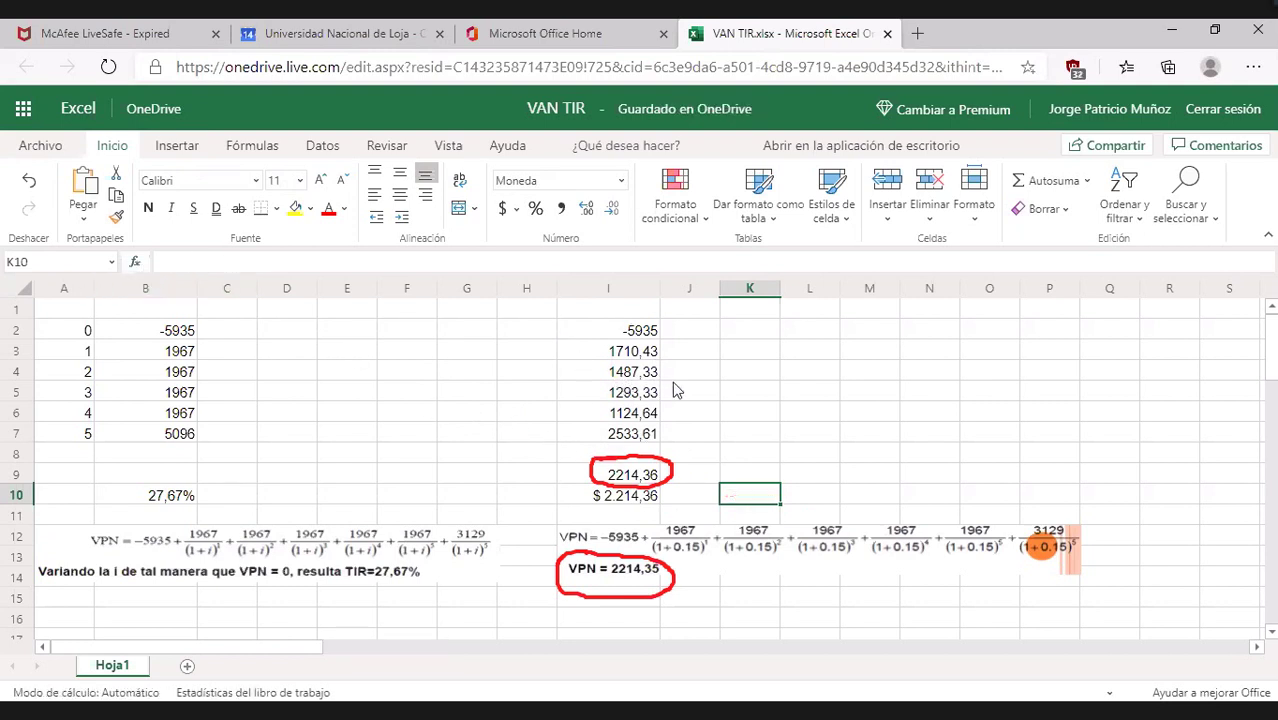
Start a new formula in the emptied cell K10 with the VNA function from the Financiera category
left_click(136, 263)
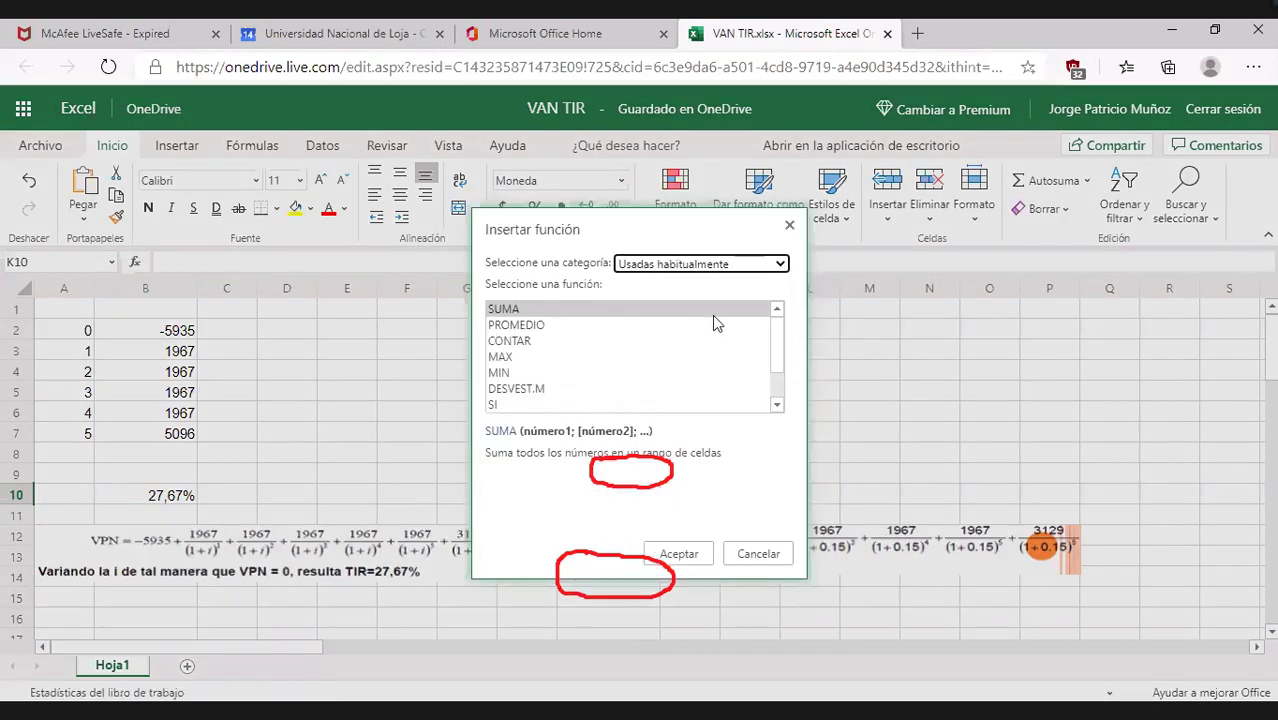
left_click(783, 265)
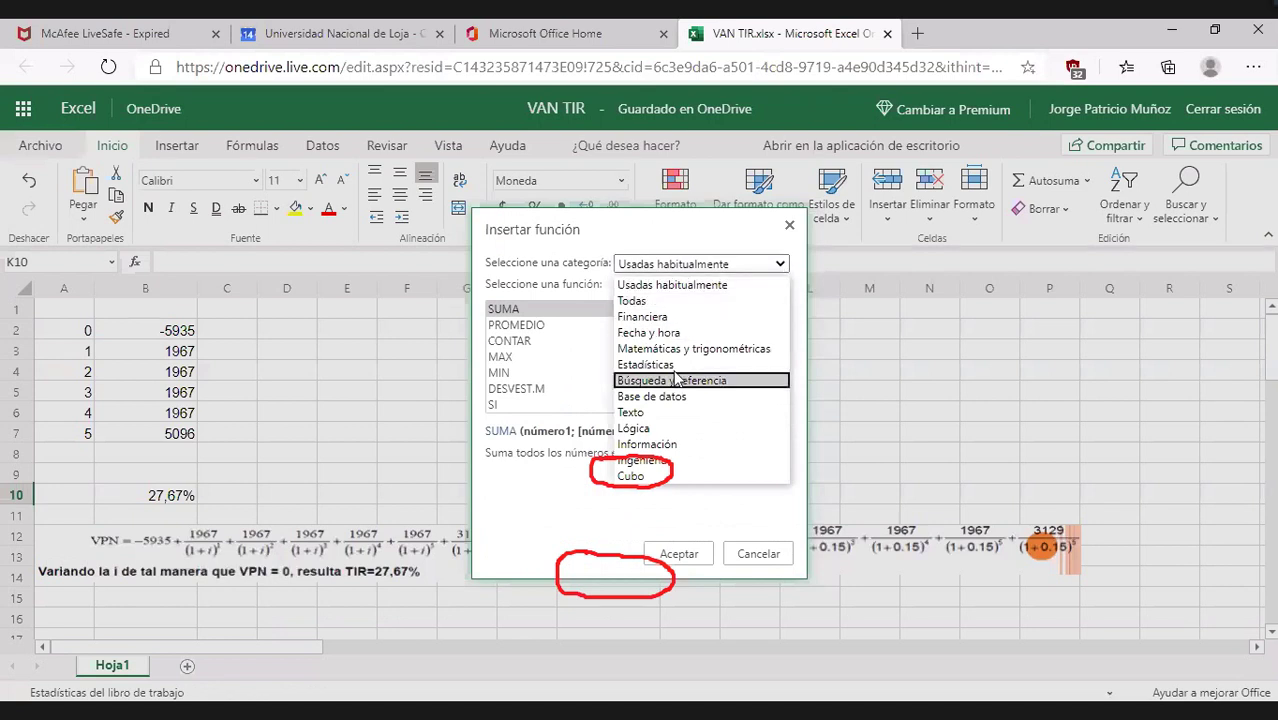
left_click(780, 314)
left_click_drag(778, 328, 780, 402)
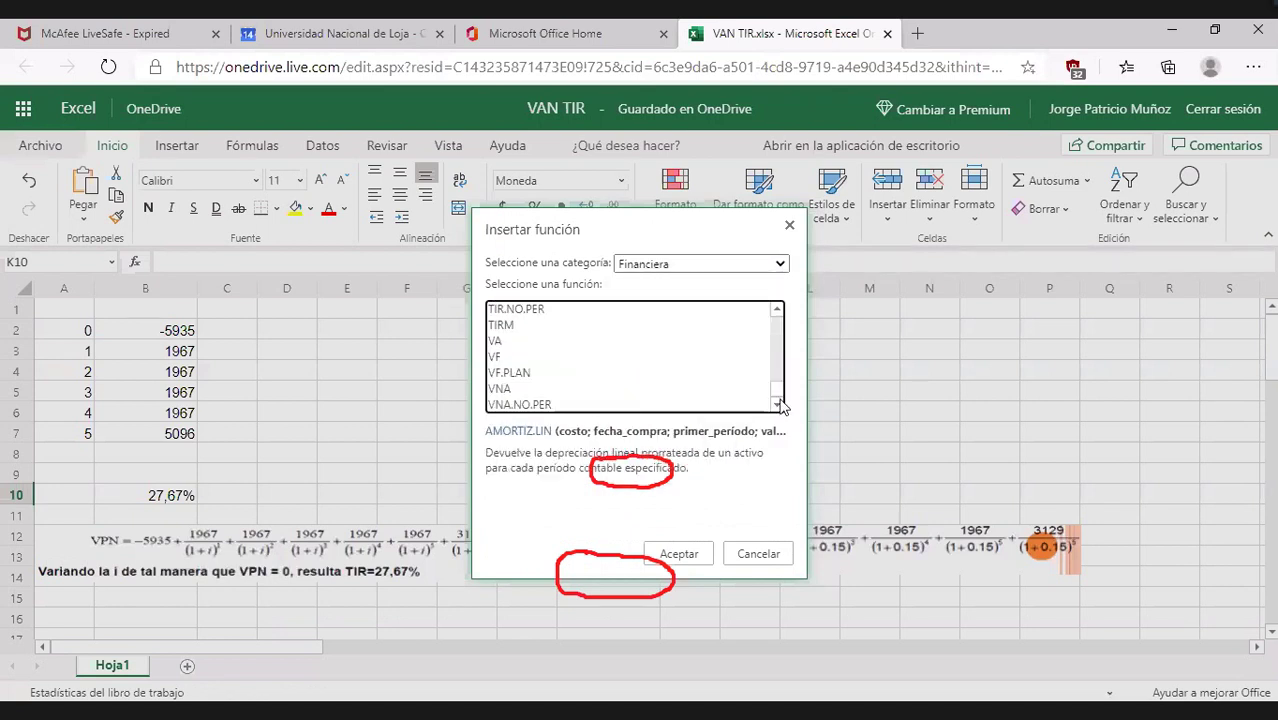
left_click(520, 390)
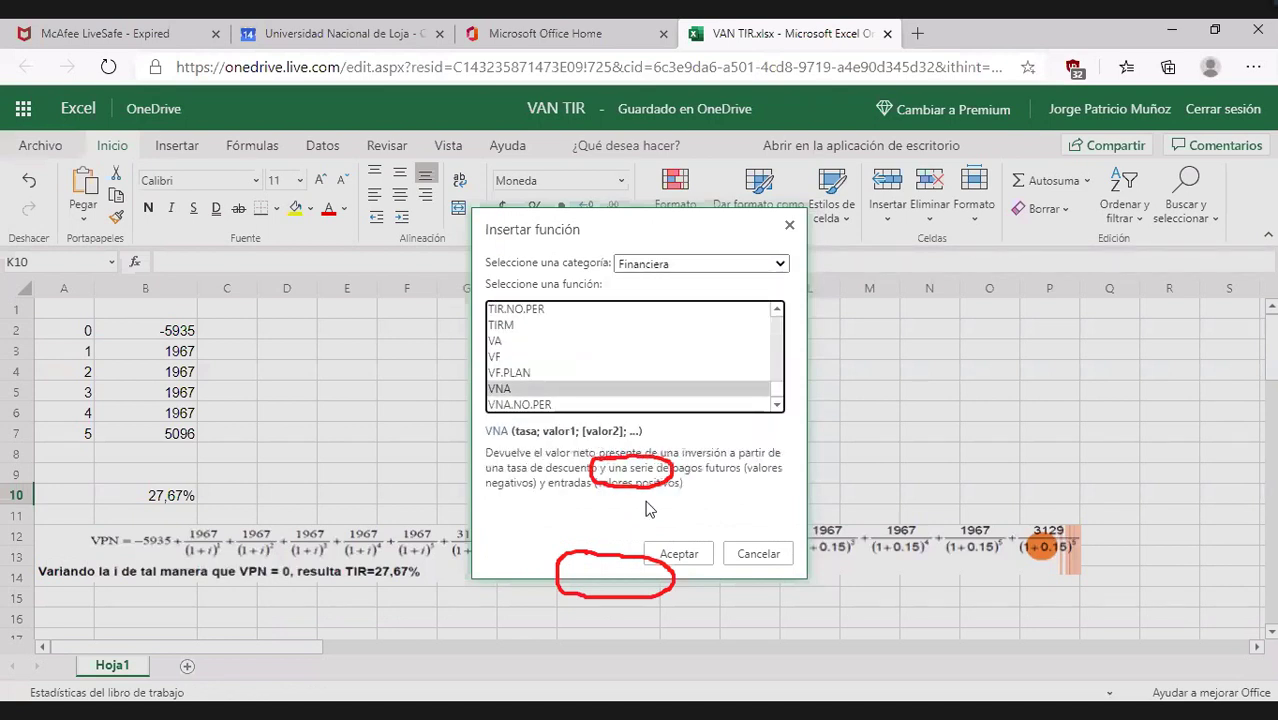
left_click(681, 554)
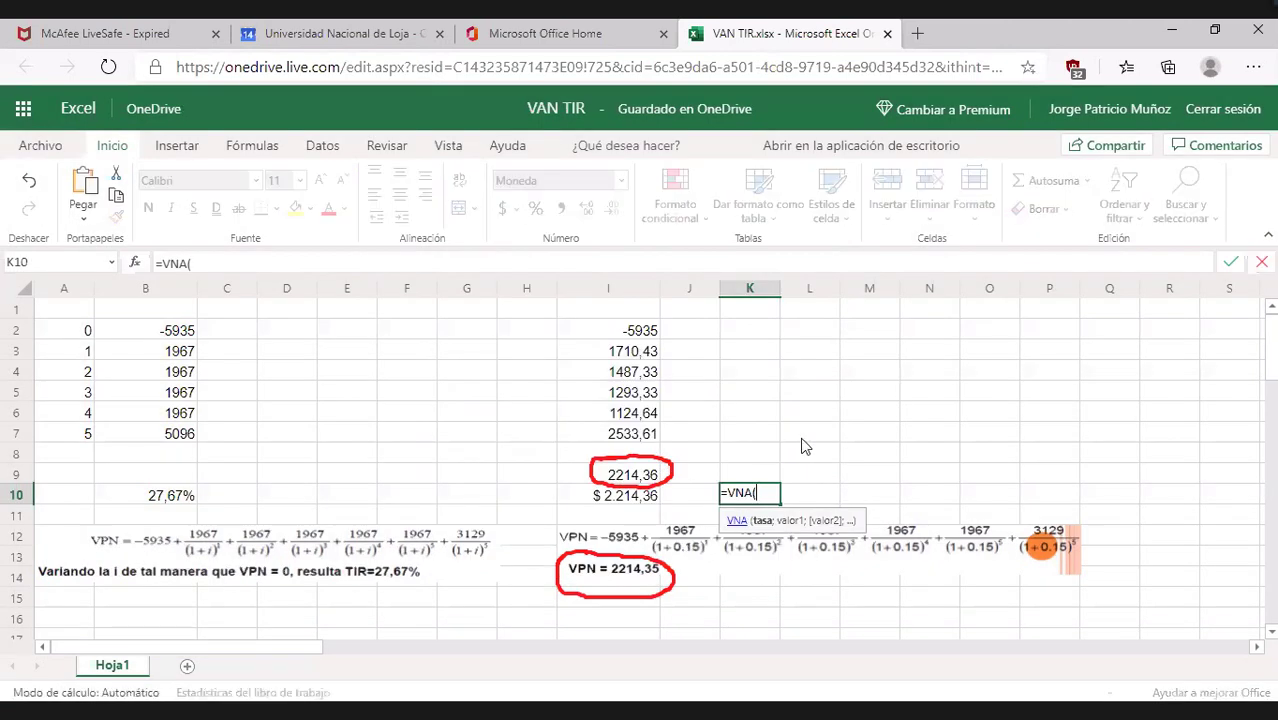
Complete the formula in K10 as =VNA(15%;B3:B7)+B2, using the original cash flows, and widen column K to fit the result
type("15%")
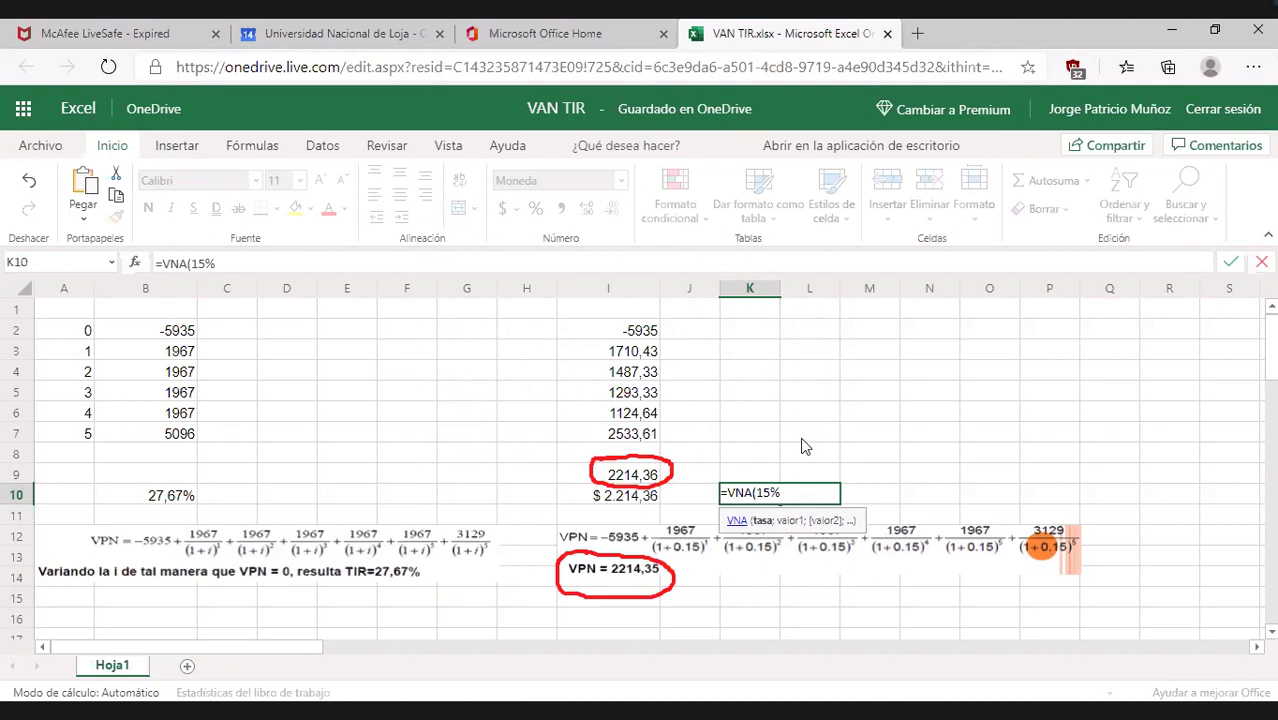
type(";")
left_click(155, 350)
left_click_drag(155, 350, 160, 441)
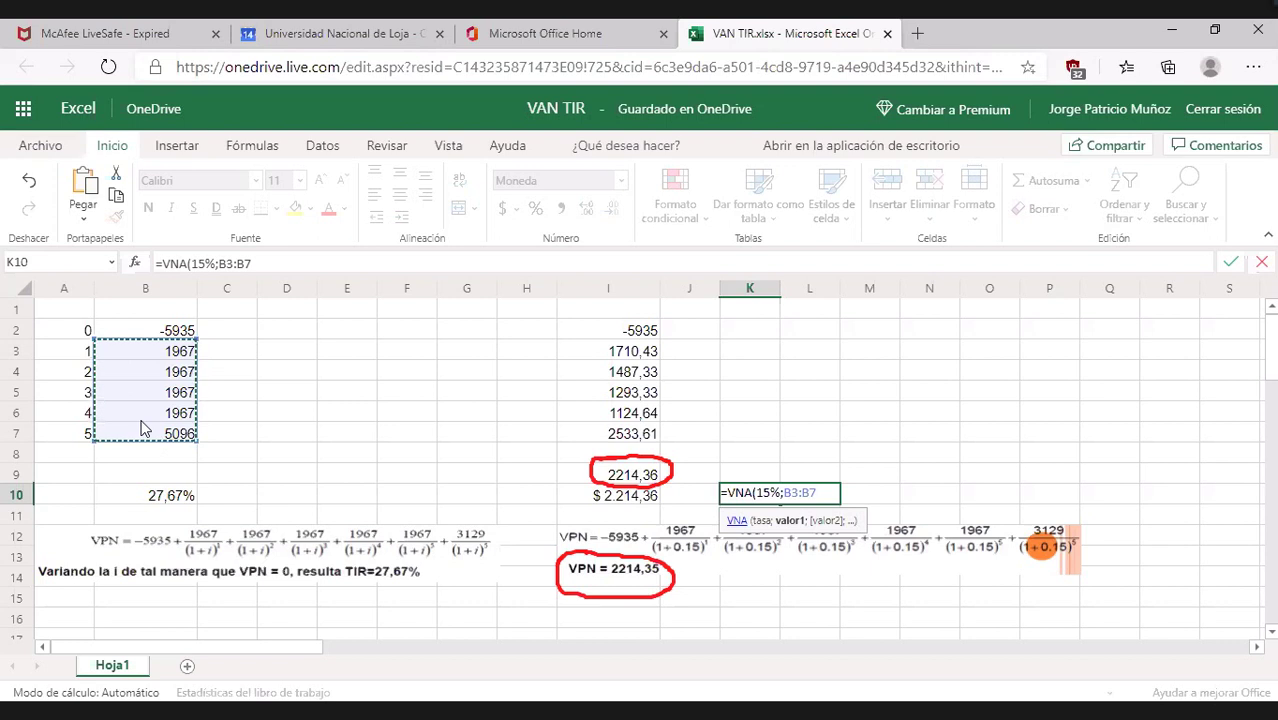
type(")")
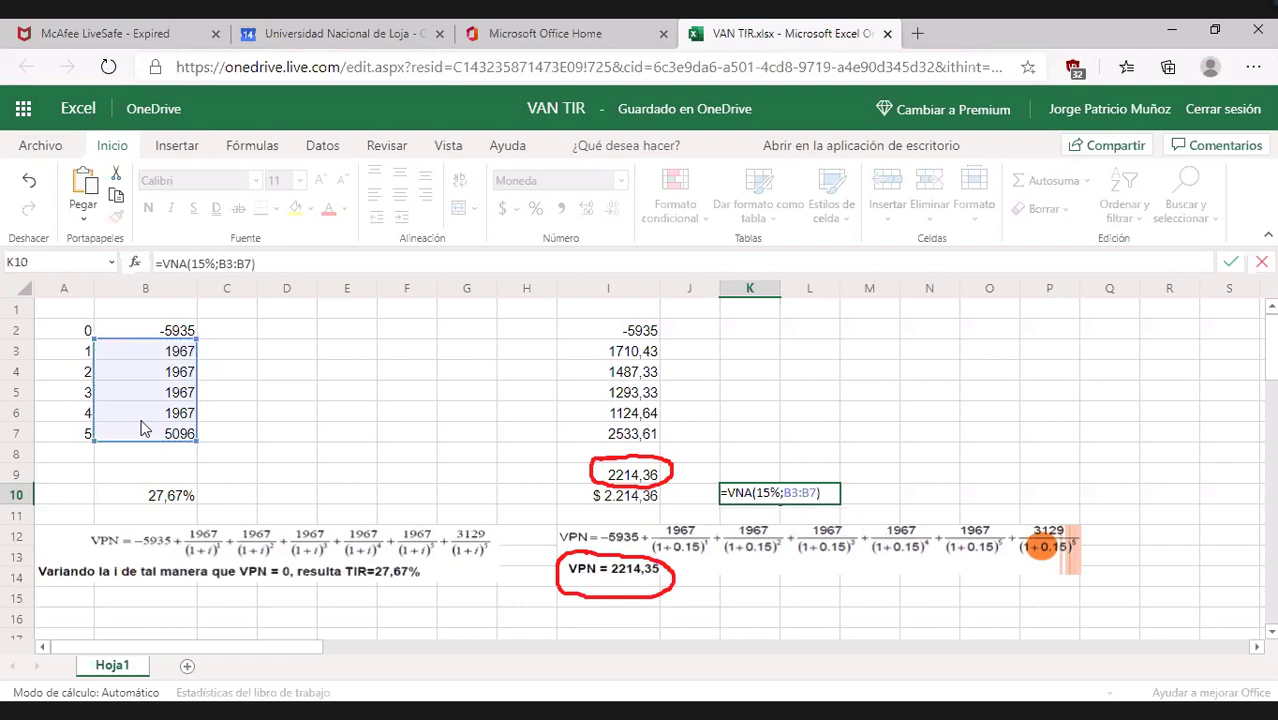
type("+")
left_click(142, 331)
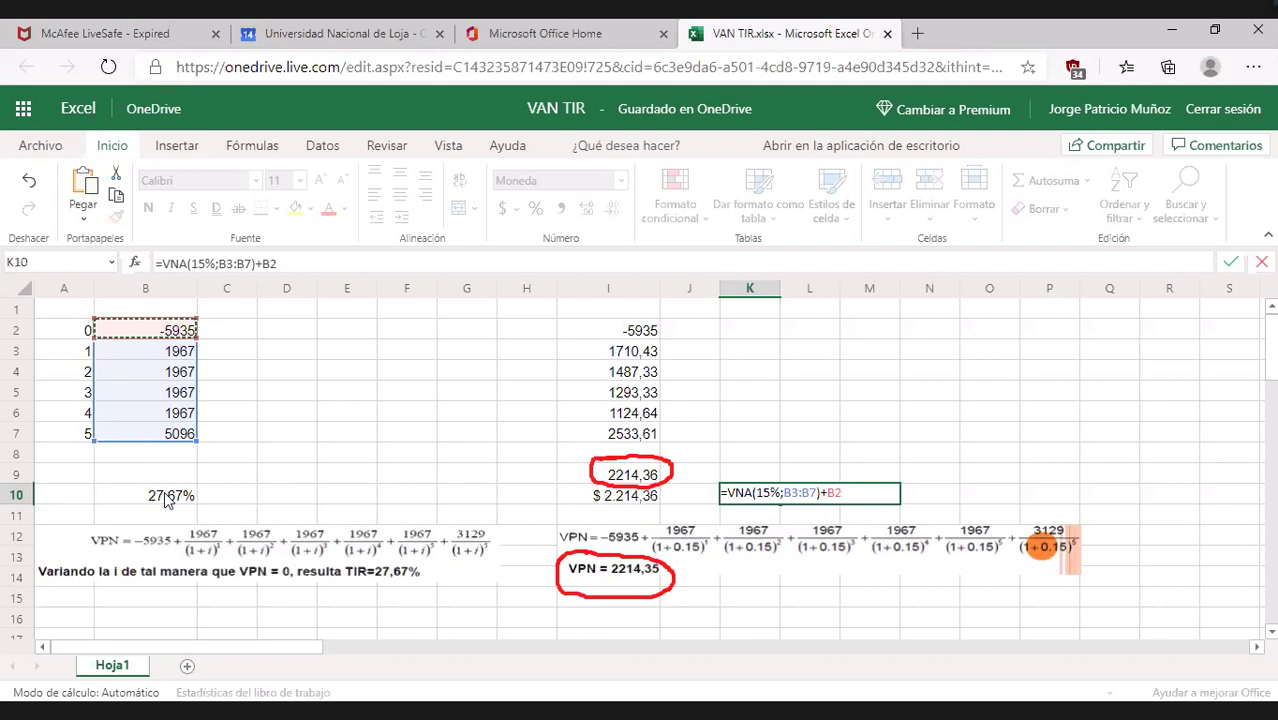
key("Return")
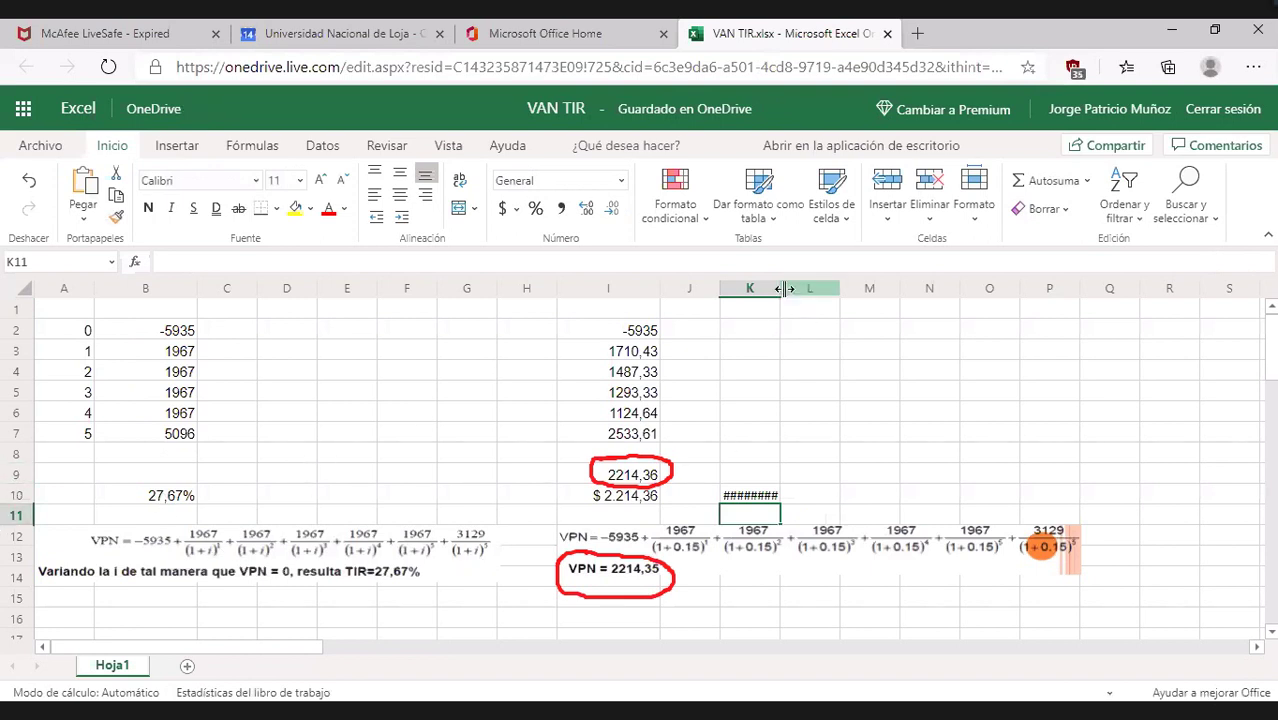
left_click_drag(781, 288, 817, 288)
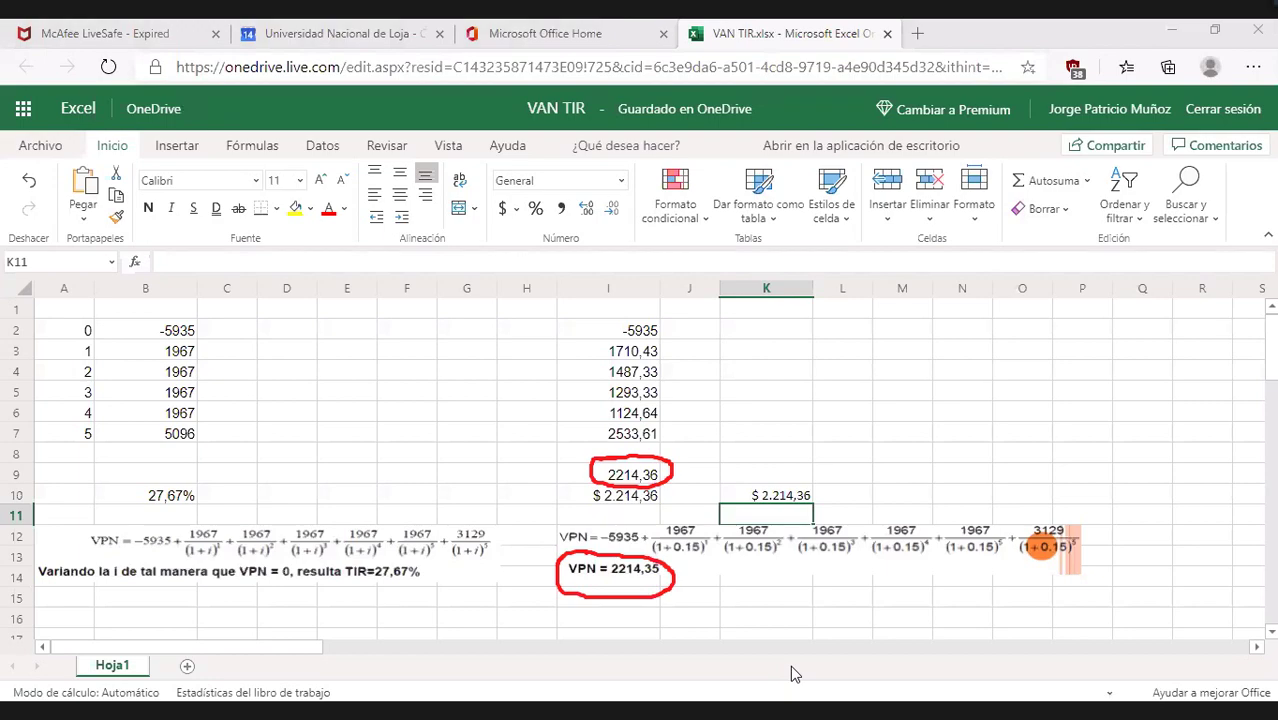
Switch to the Metodos de Evaluacion PDF in Adobe Acrobat Reader and review the Tasa Interna de Retorno and Valor de salvamento slides on pages 29 and 30
key("alt+Tab")
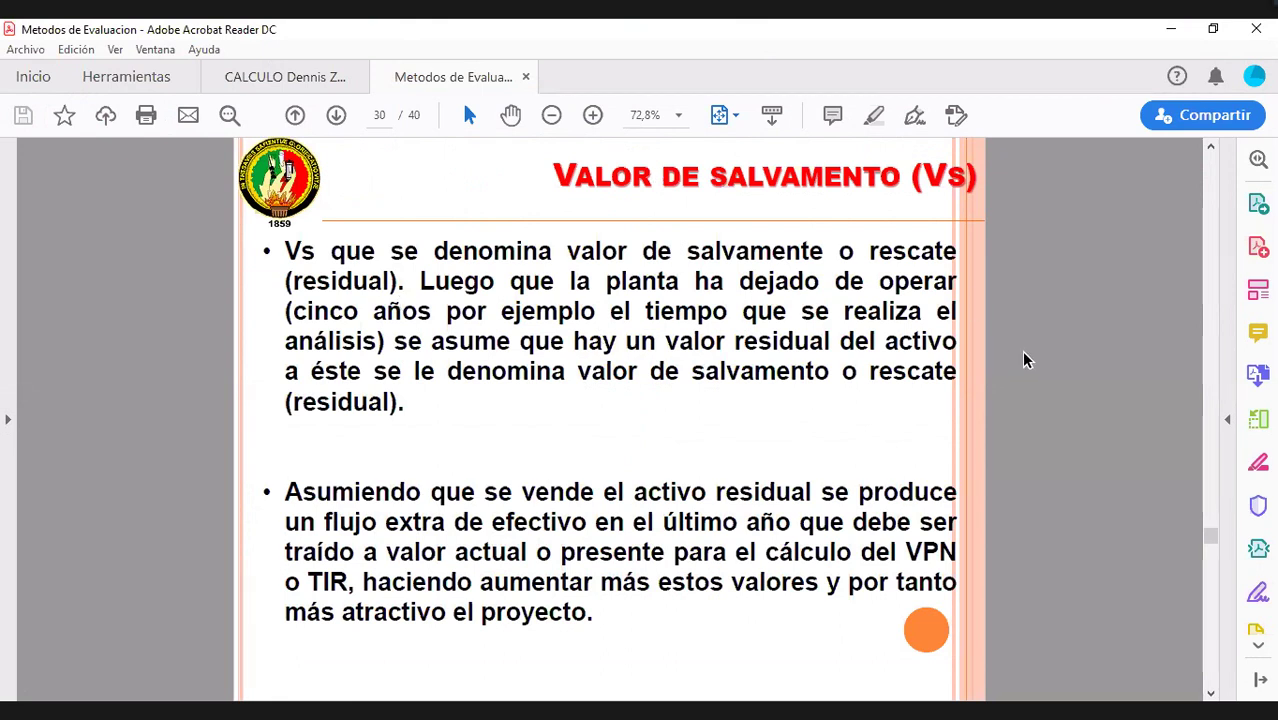
key("Left")
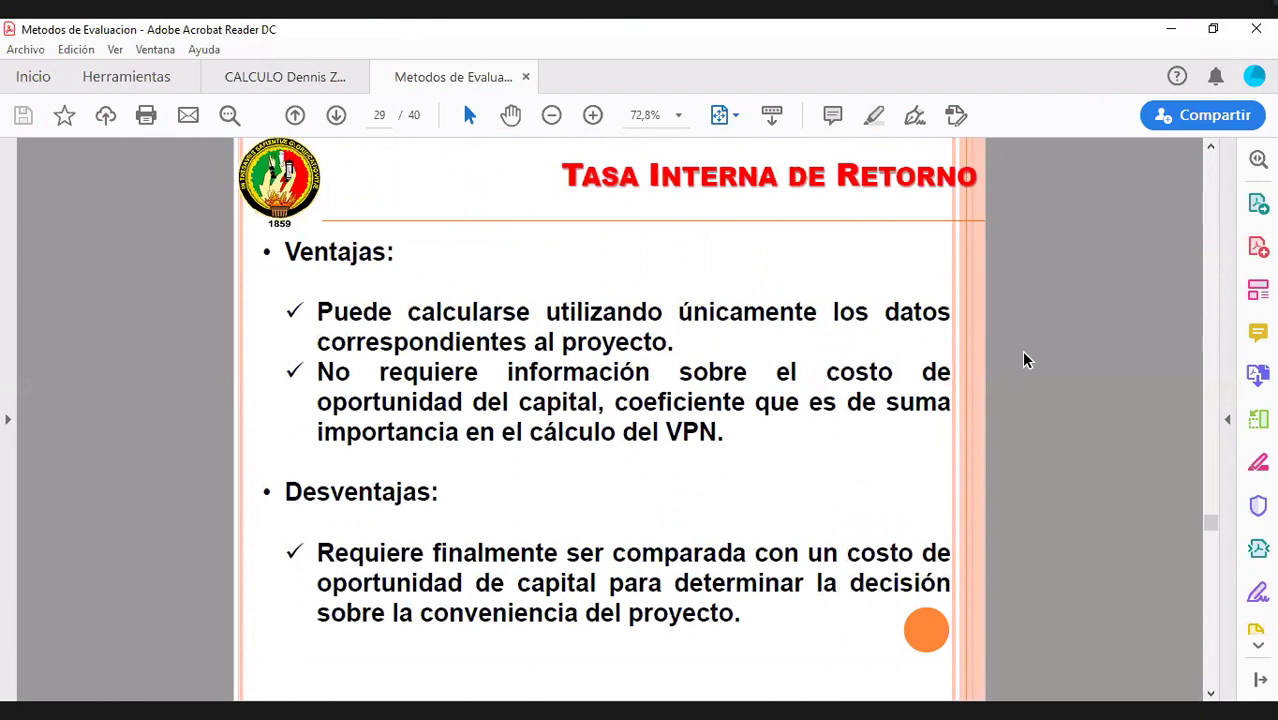
key("Right")
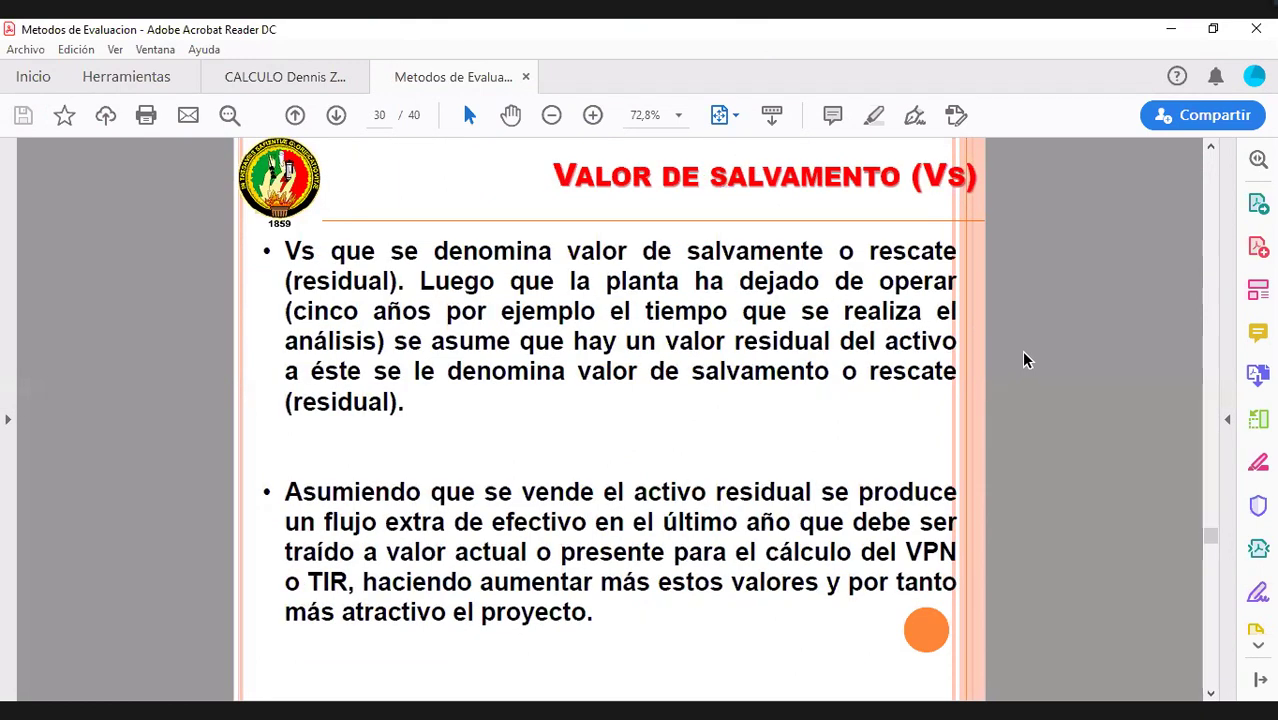